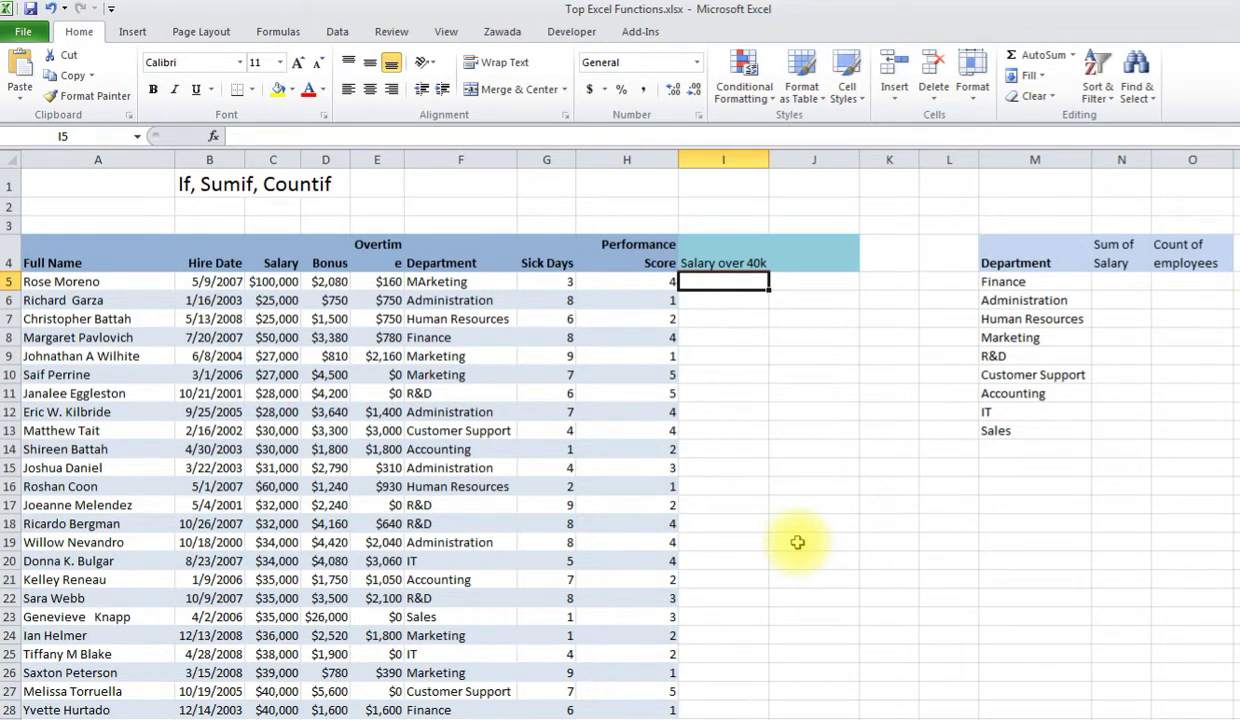
pyautogui.click(719, 342)
pyautogui.click(717, 316)
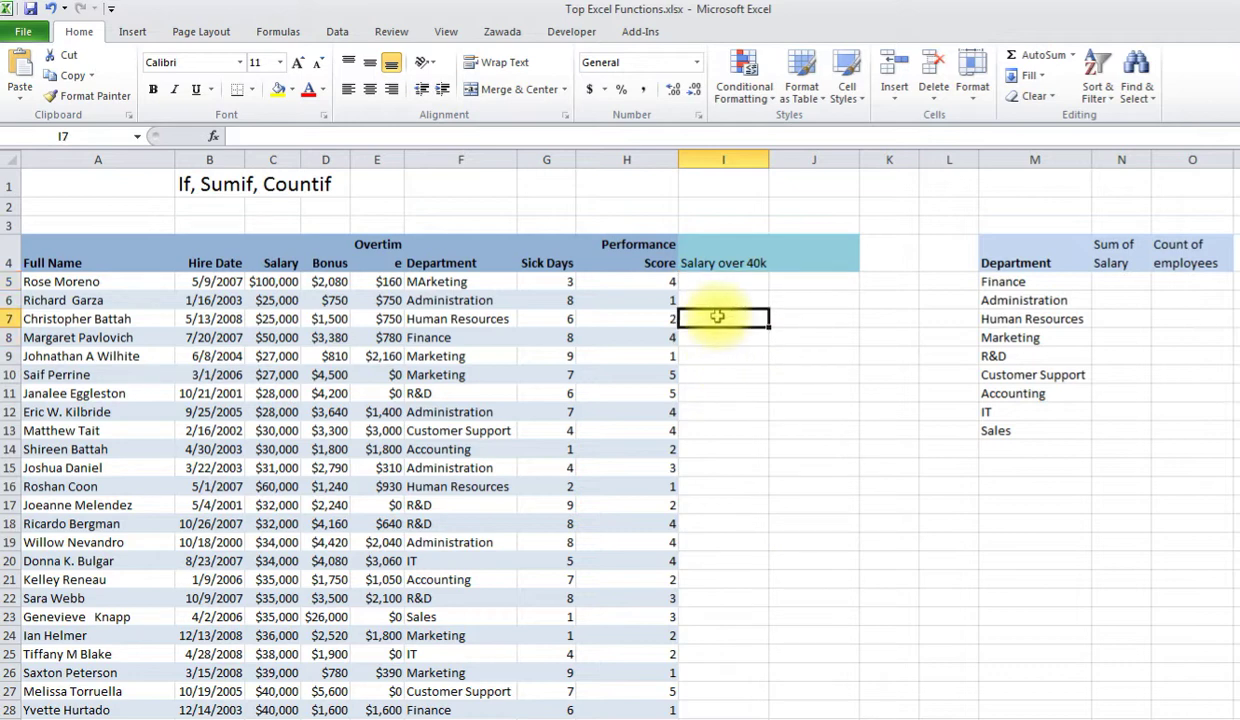
pyautogui.click(718, 411)
pyautogui.click(718, 468)
pyautogui.click(718, 429)
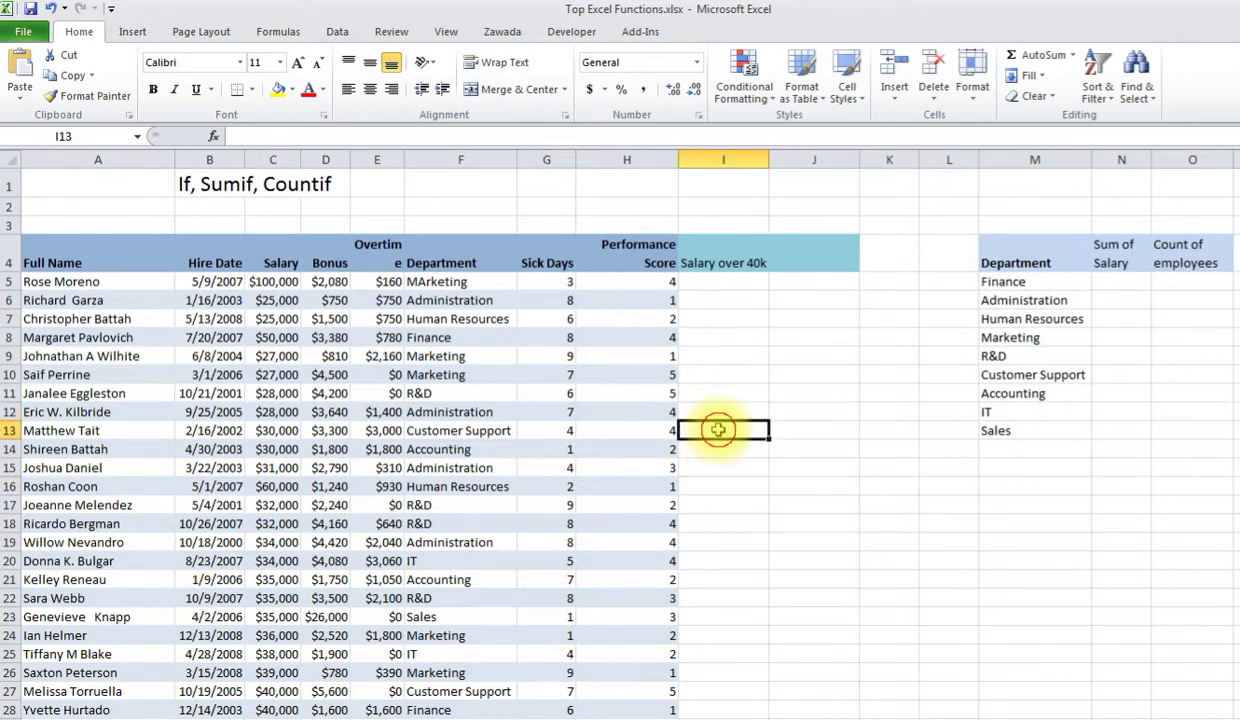
# Step: Insert an IF function in cell I5 with the logical test C5>40000
pyautogui.click(716, 283)
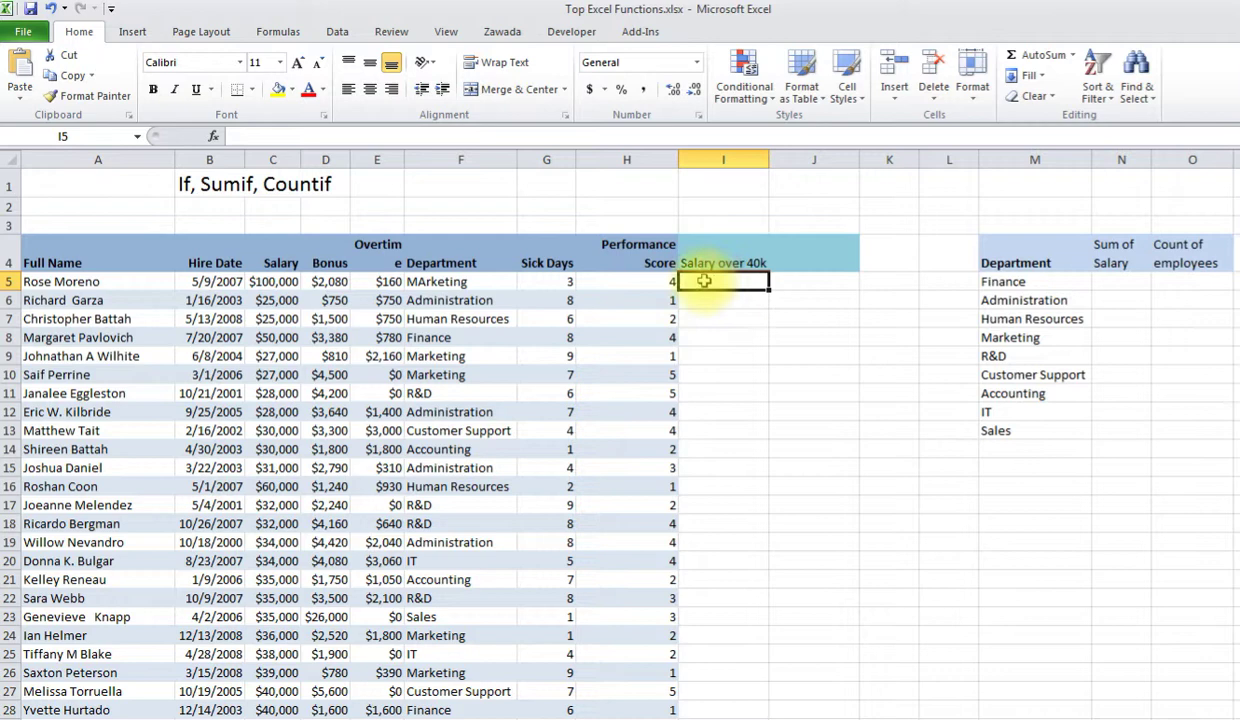
pyautogui.click(212, 136)
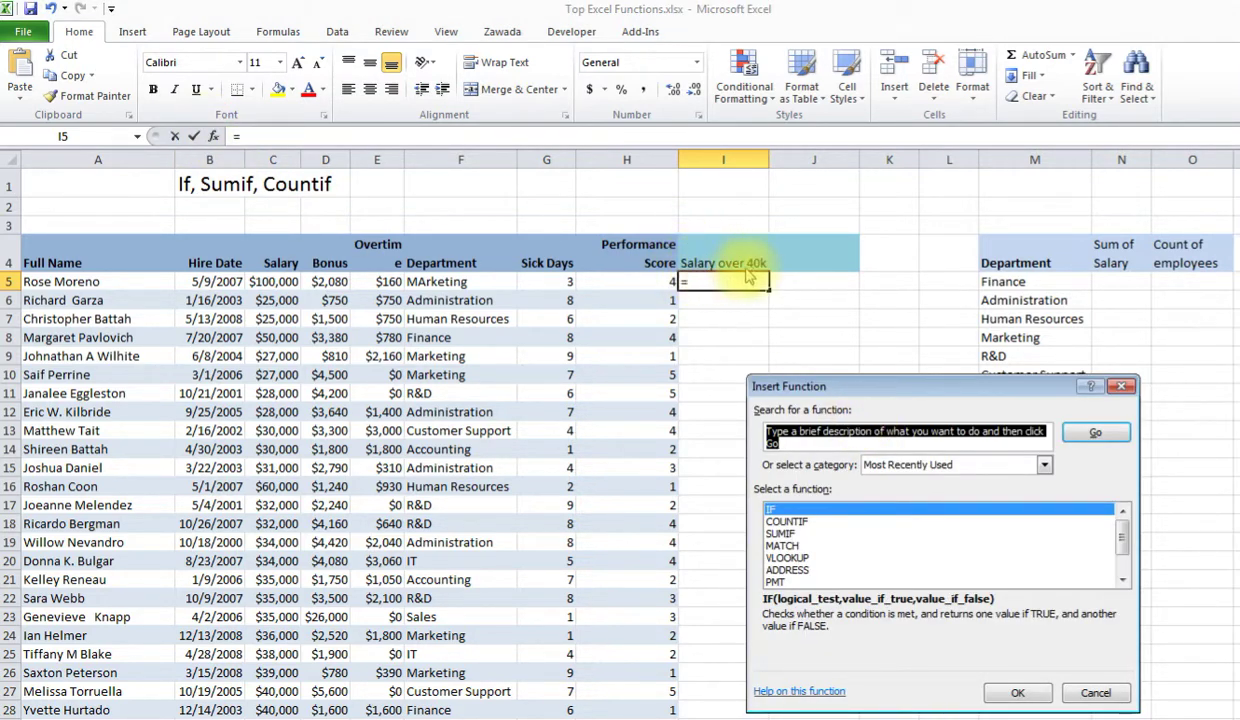
pyautogui.click(781, 510)
pyautogui.click(781, 510)
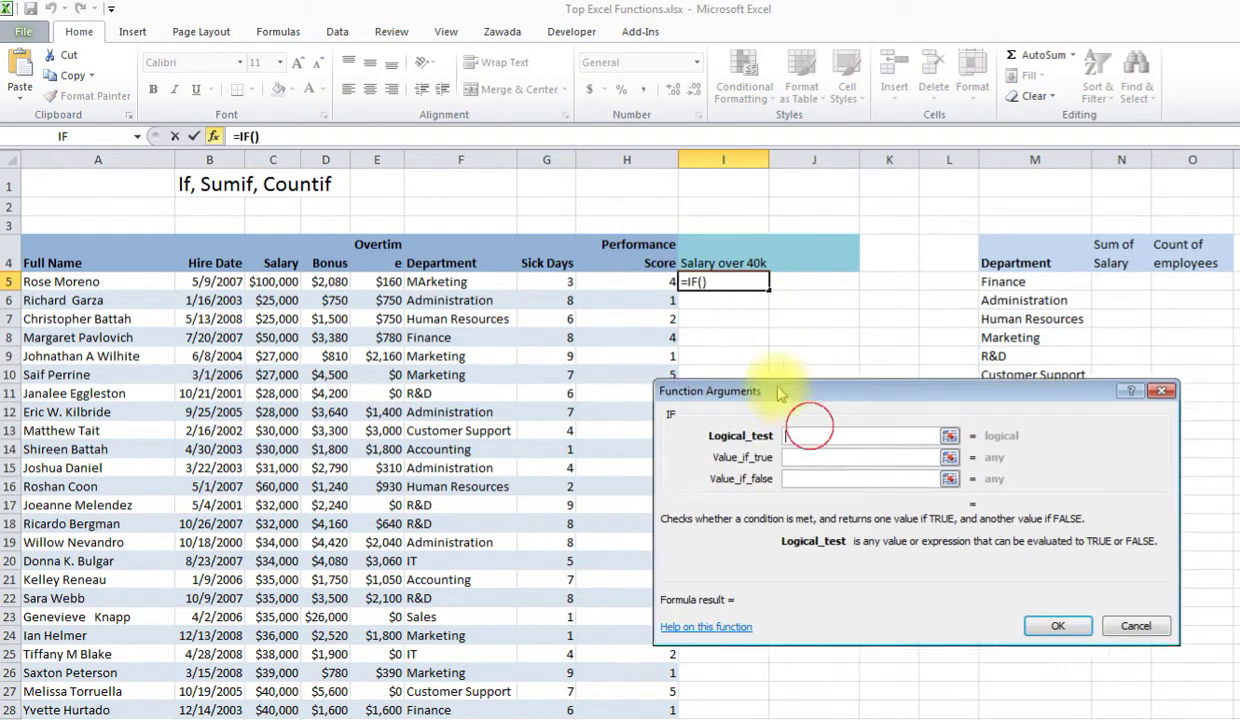
pyautogui.click(268, 283)
pyautogui.click(796, 390)
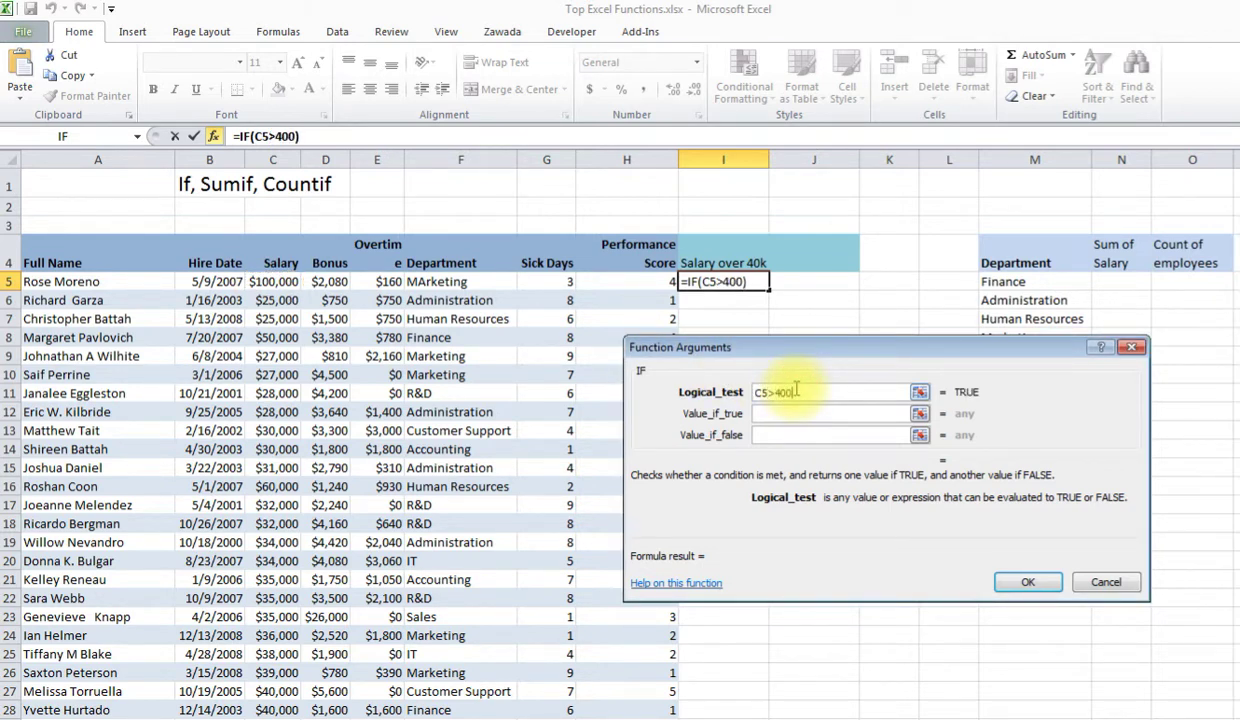
pyautogui.write('>40000')
# Step: Try true, "yes" and 10 in turn as the IF function's value if true, and enter the formula with 10
pyautogui.press('Tab')
pyautogui.write('true')
pyautogui.click(838, 436)
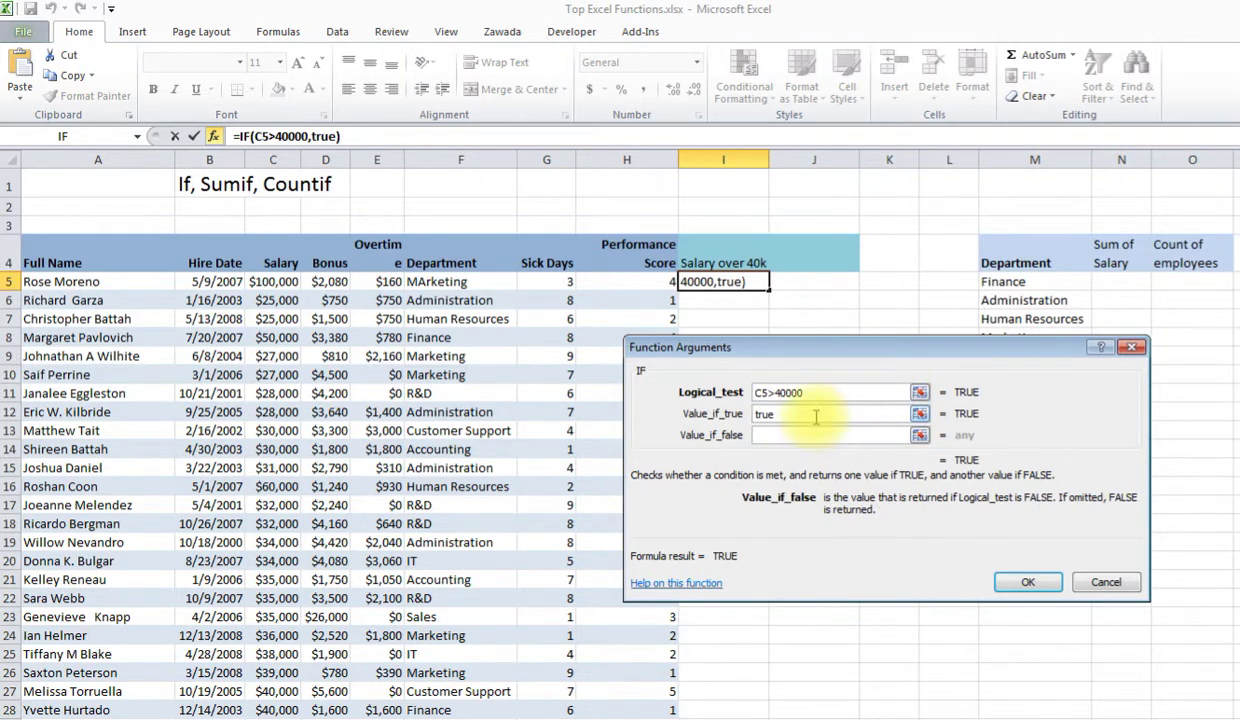
pyautogui.click(782, 414)
pyautogui.doubleClick(772, 414)
pyautogui.write('"yes"')
pyautogui.click(785, 434)
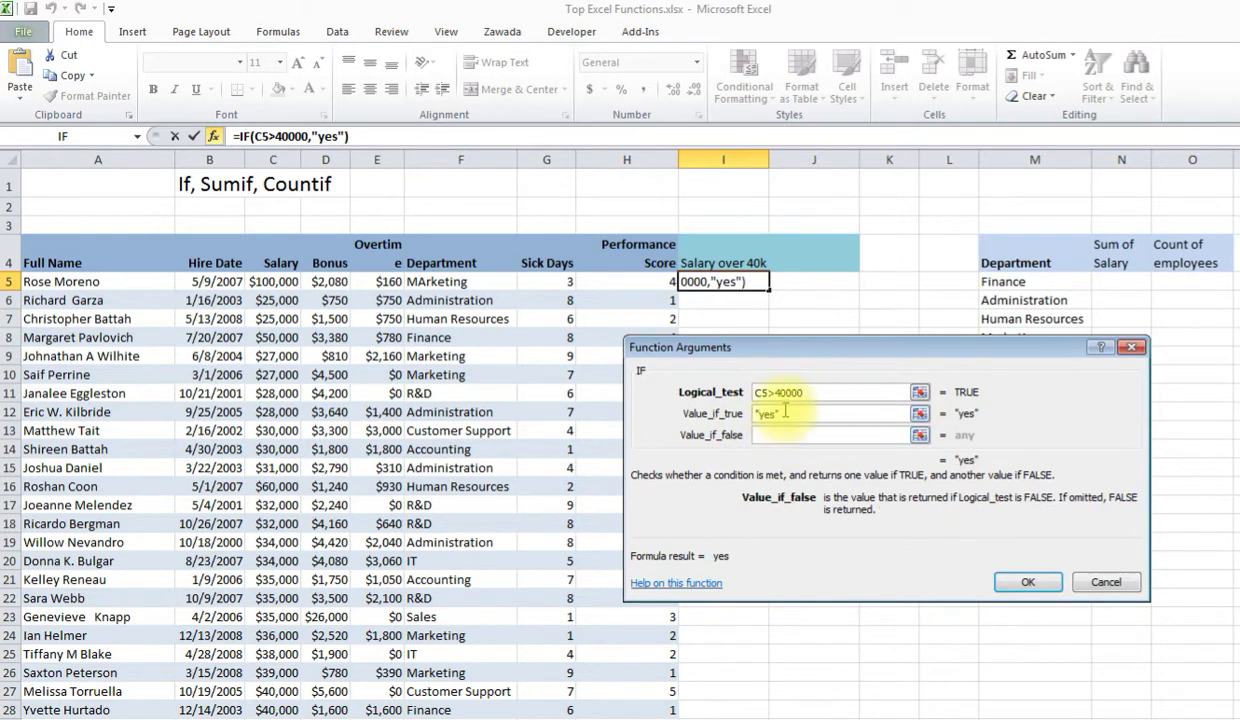
pyautogui.doubleClick(758, 414)
pyautogui.write('10')
pyautogui.press('Return')
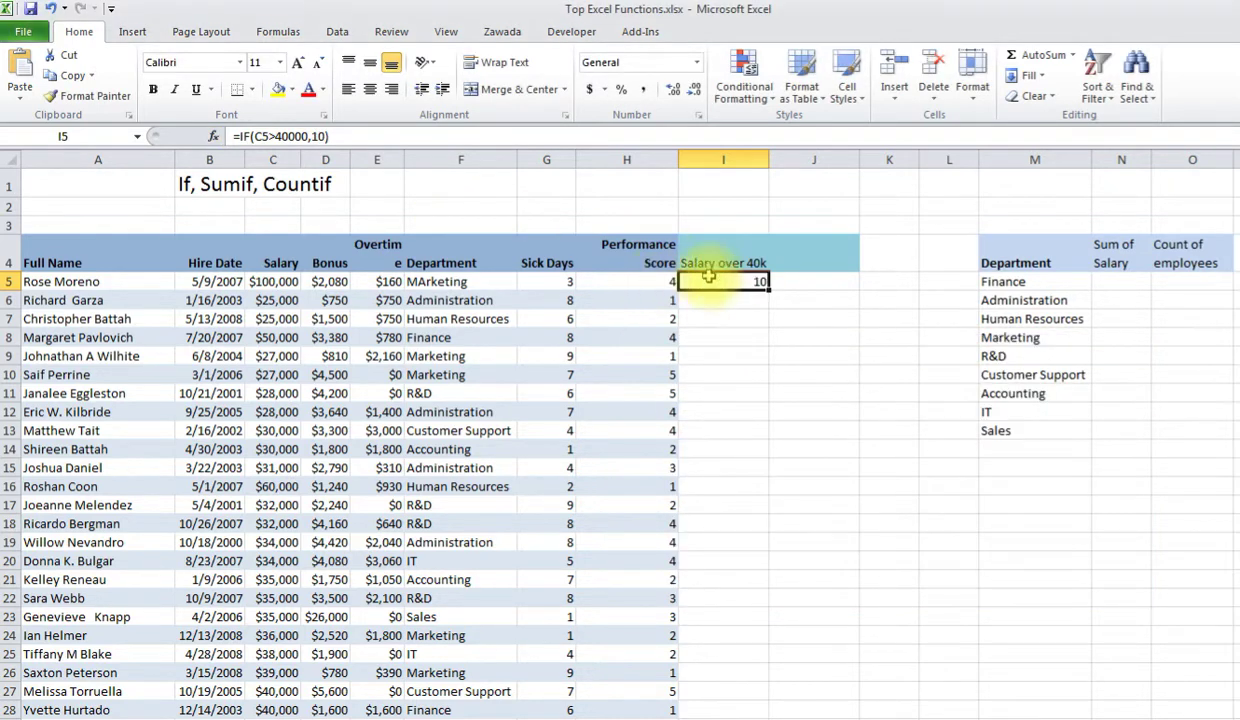
# Step: Make the IF formula in I5 return "yes" when true and "no" when false, and fill it down the Salary over 40k column
pyautogui.click(213, 136)
pyautogui.press('Tab')
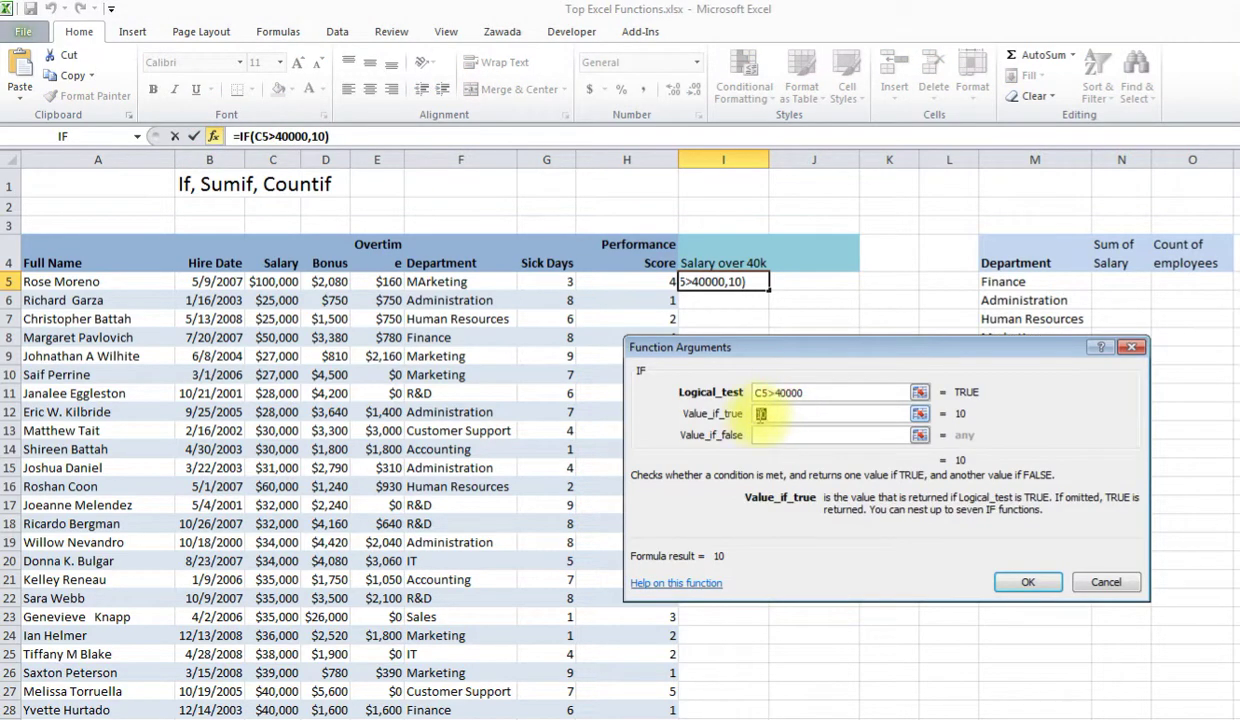
pyautogui.write('yes')
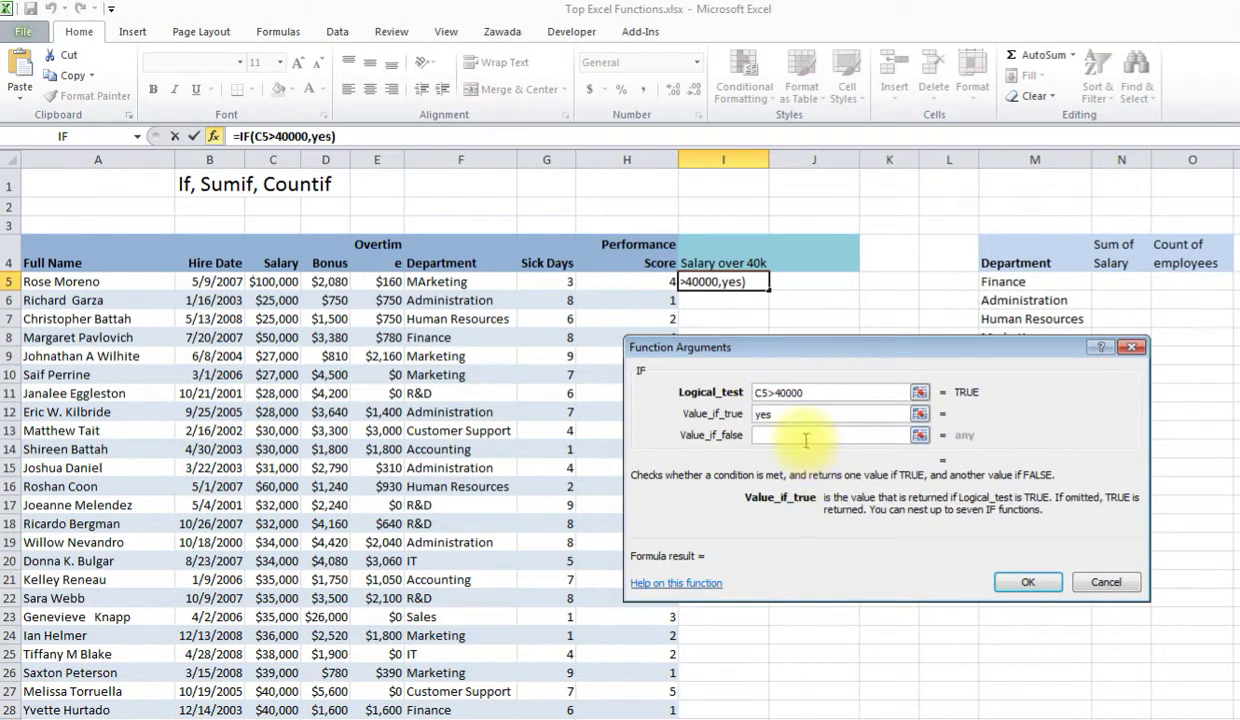
pyautogui.click(790, 435)
pyautogui.write('no')
pyautogui.click(1020, 582)
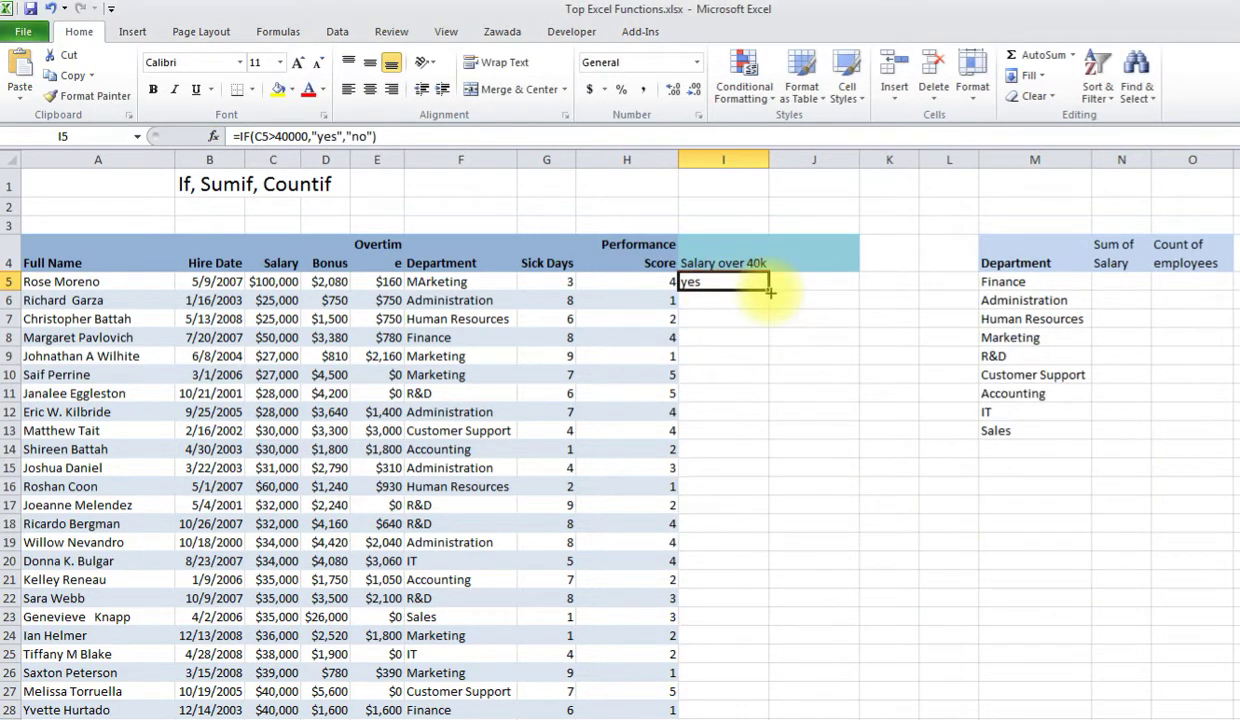
pyautogui.moveTo(770, 292); pyautogui.dragTo(753, 653)
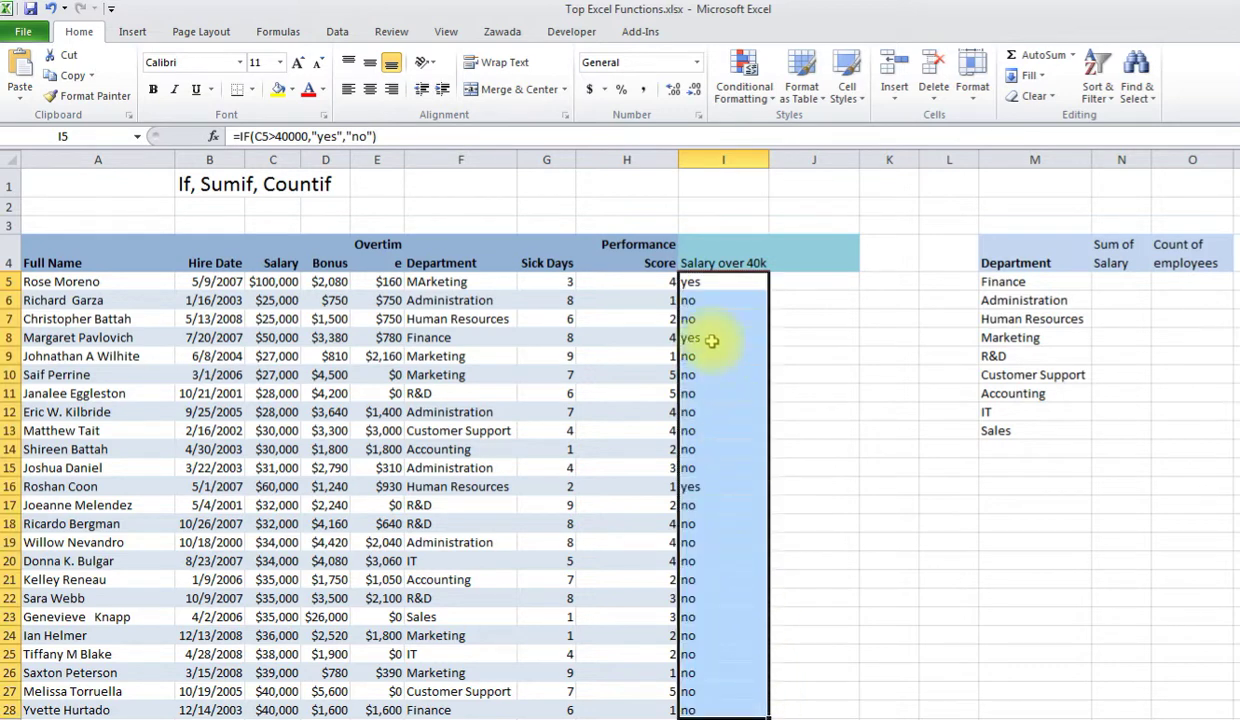
# Step: Check the copied IF formulas in column I against the salaries in column C
pyautogui.click(718, 285)
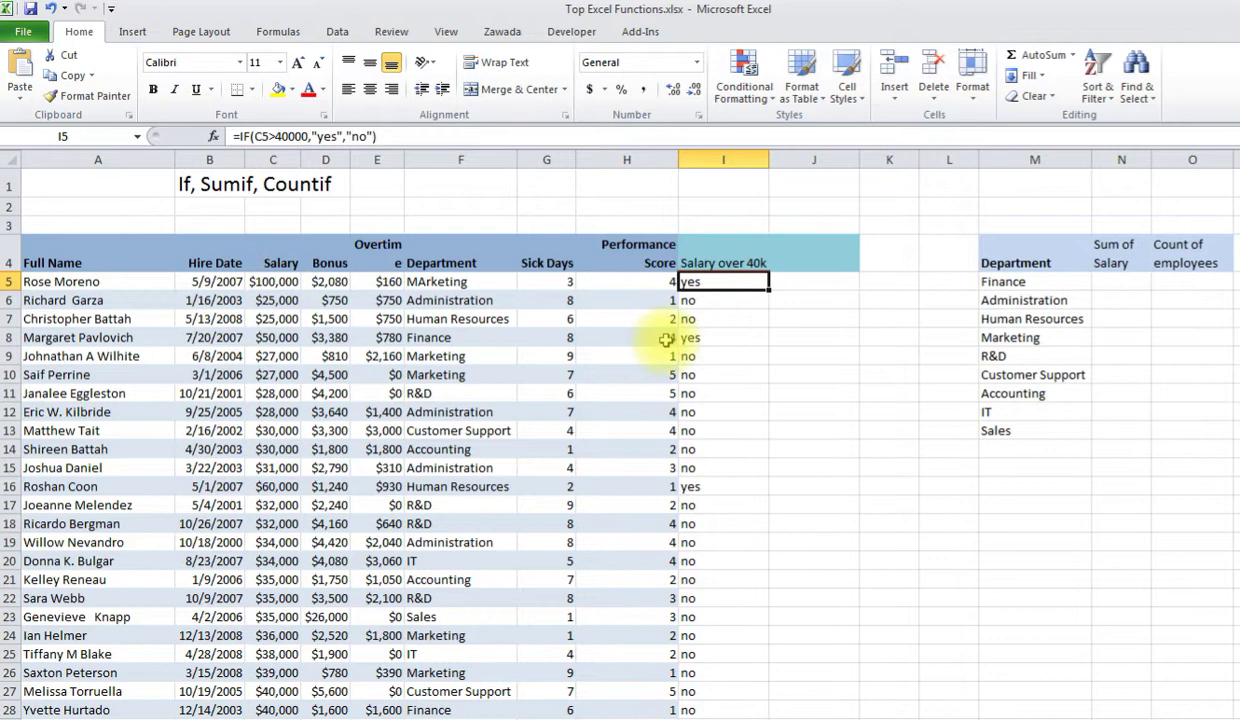
pyautogui.click(714, 305)
pyautogui.click(714, 318)
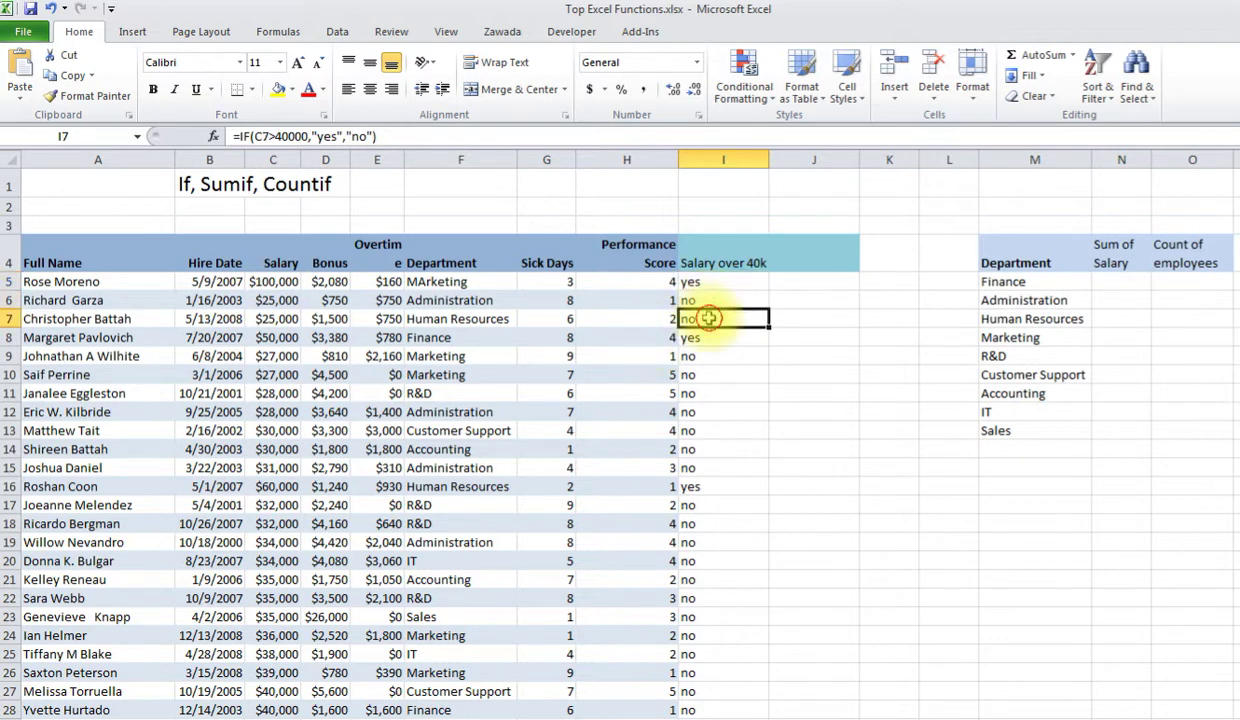
pyautogui.click(274, 318)
pyautogui.click(268, 337)
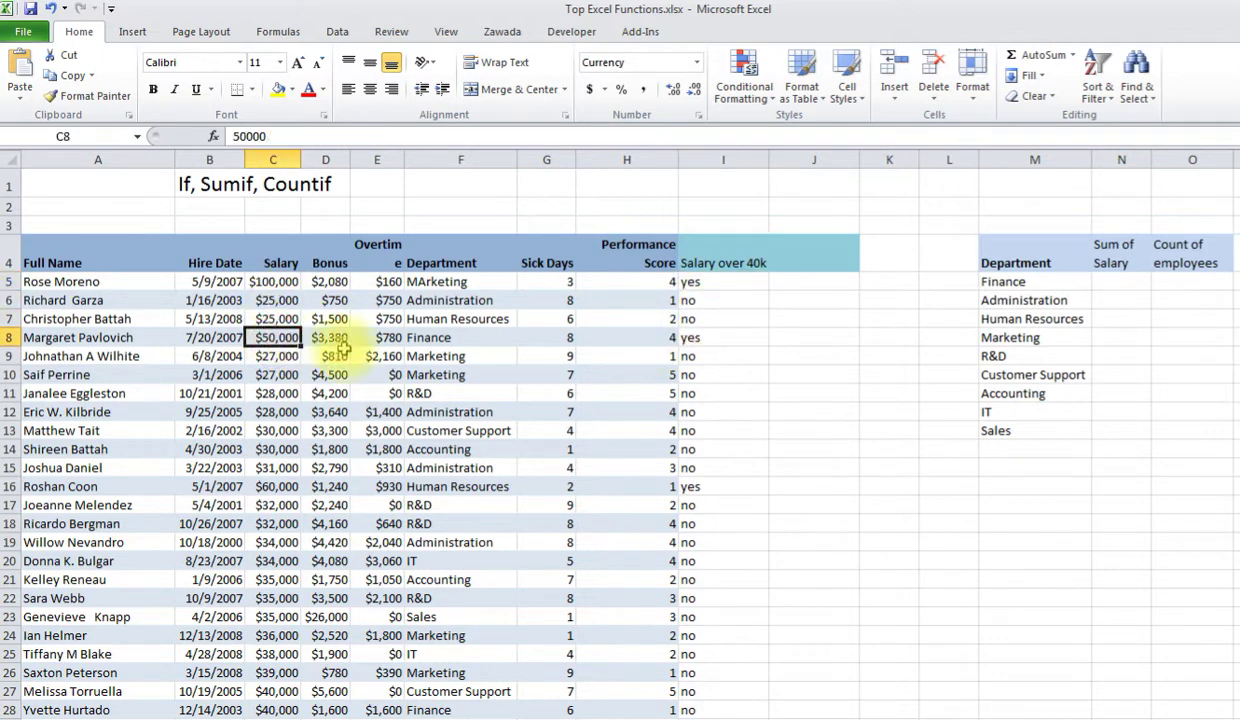
pyautogui.click(719, 337)
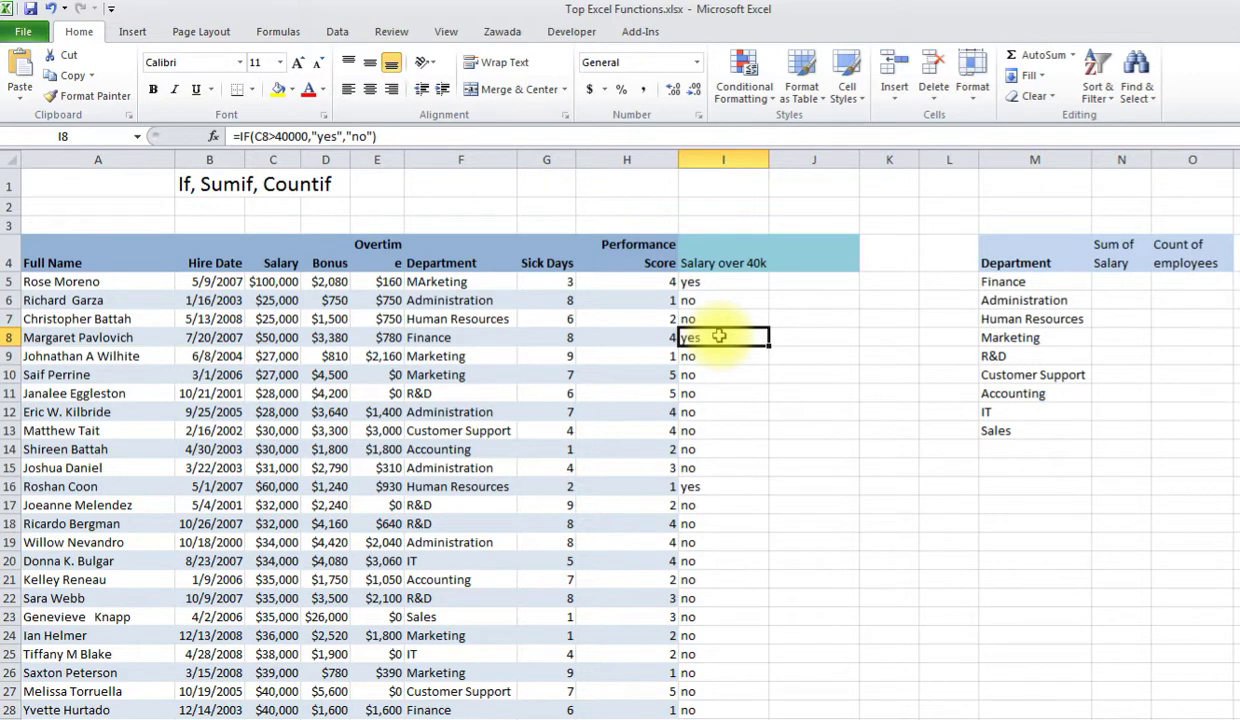
pyautogui.click(714, 393)
pyautogui.click(714, 337)
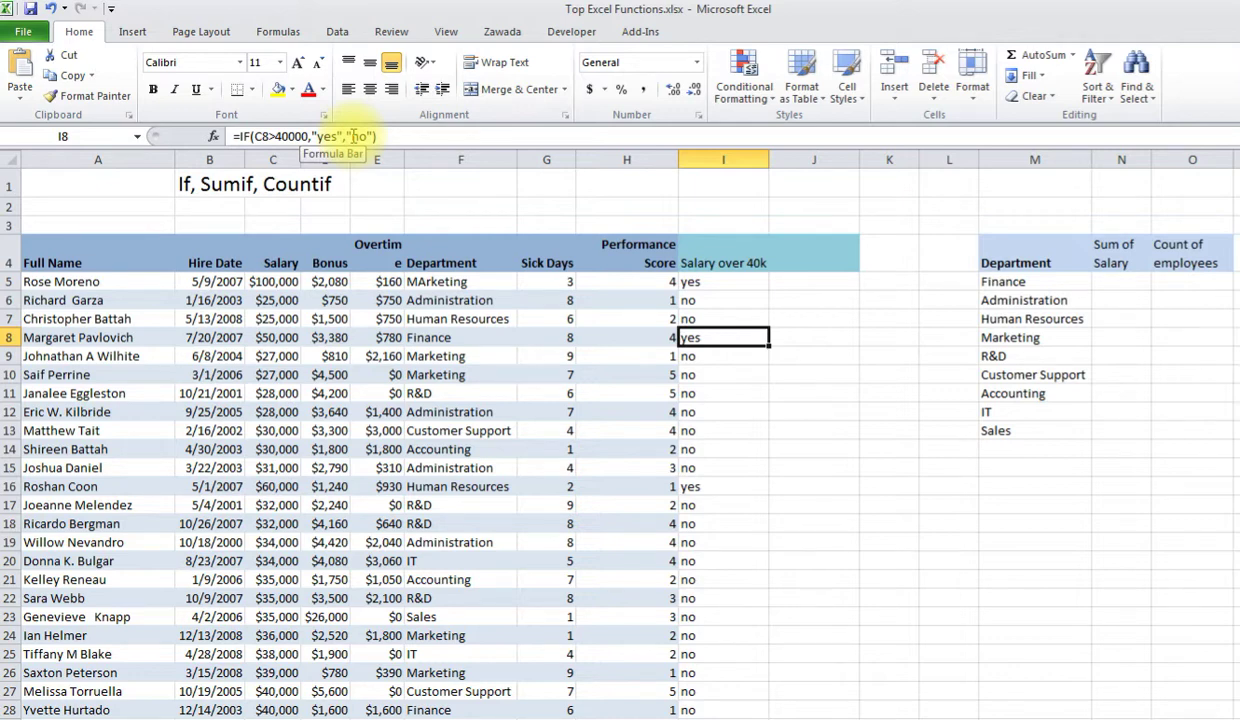
pyautogui.click(700, 467)
pyautogui.click(708, 502)
pyautogui.click(712, 538)
pyautogui.click(712, 486)
pyautogui.click(712, 430)
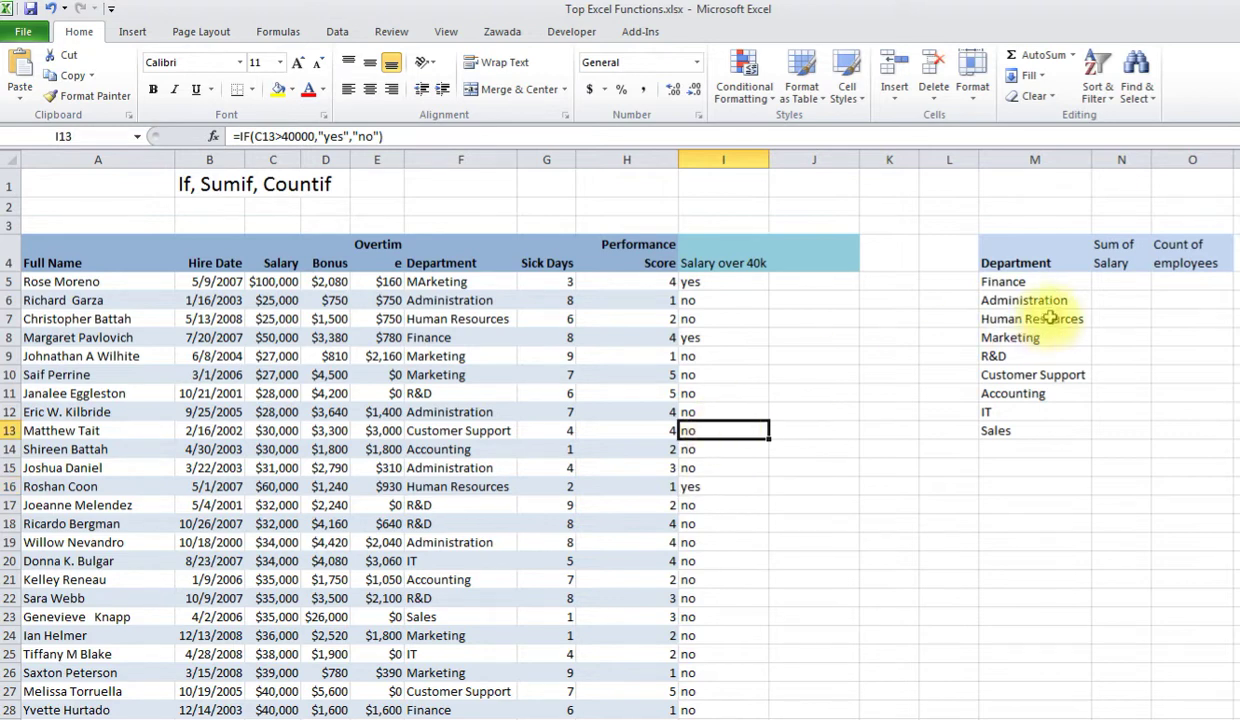
# Step: Examine the Department and Salary entries of the employee table alongside the Sum of Salary column of the summary table
pyautogui.click(1111, 287)
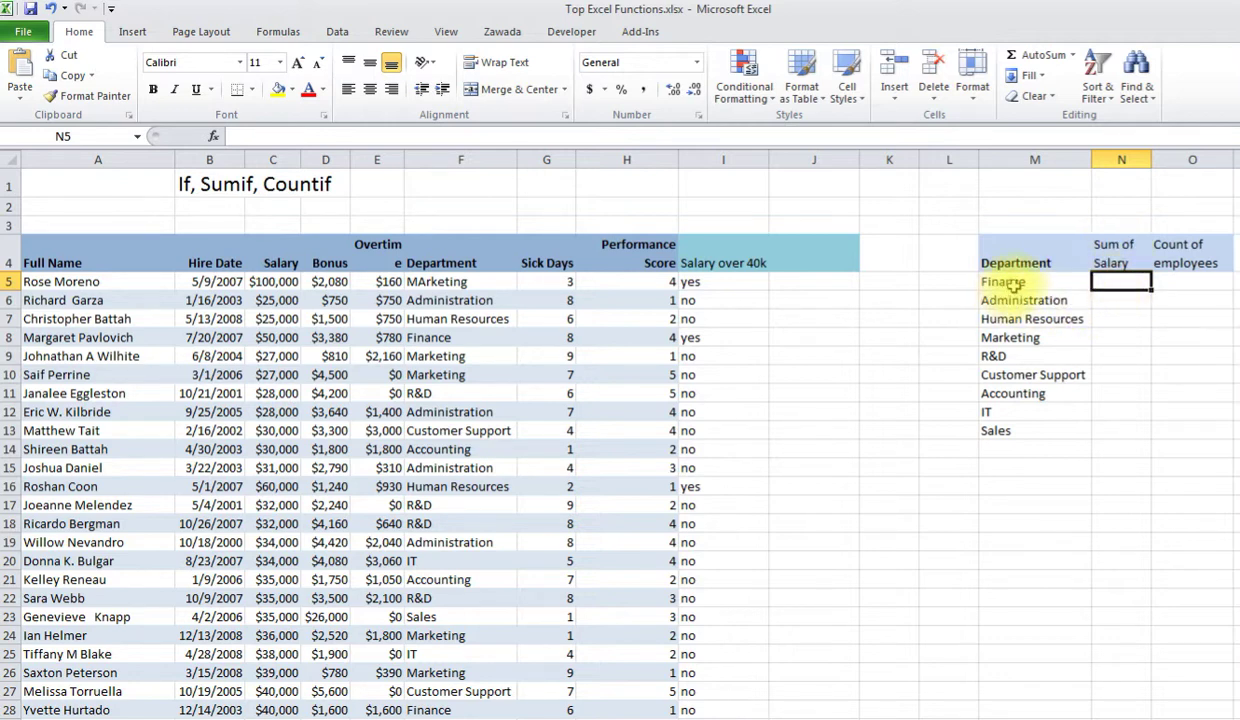
pyautogui.click(458, 318)
pyautogui.click(443, 281)
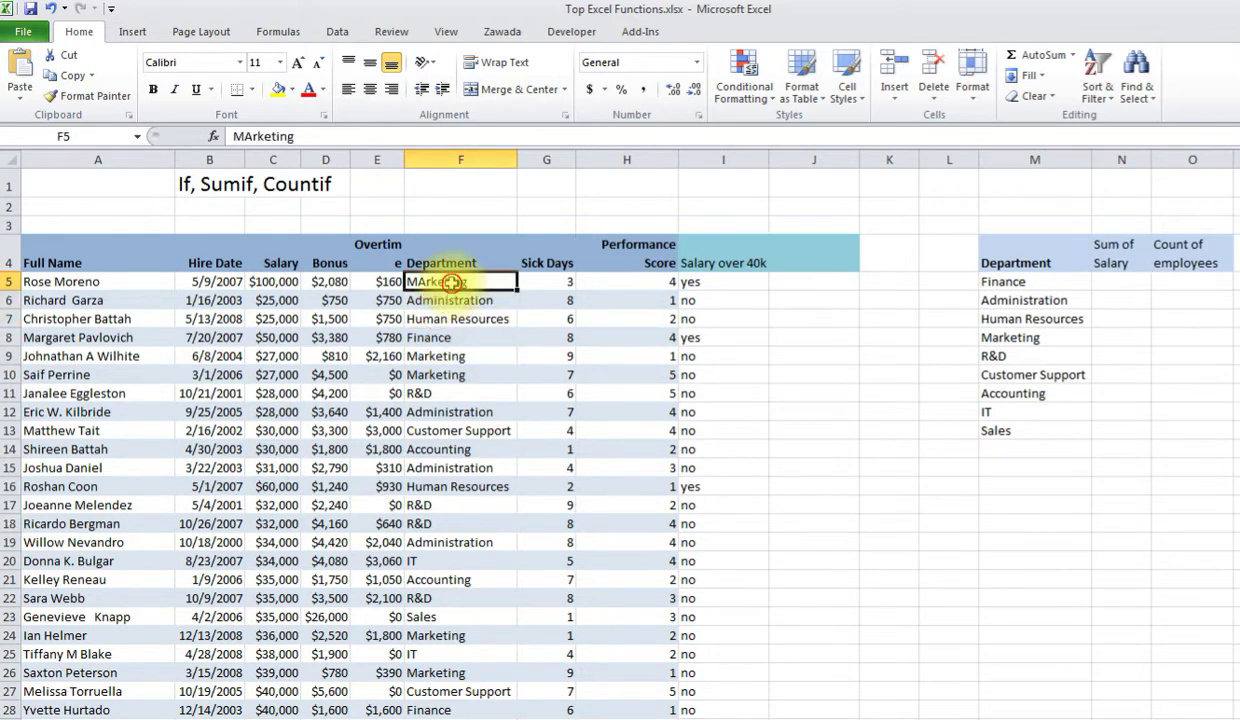
pyautogui.click(432, 337)
pyautogui.click(272, 342)
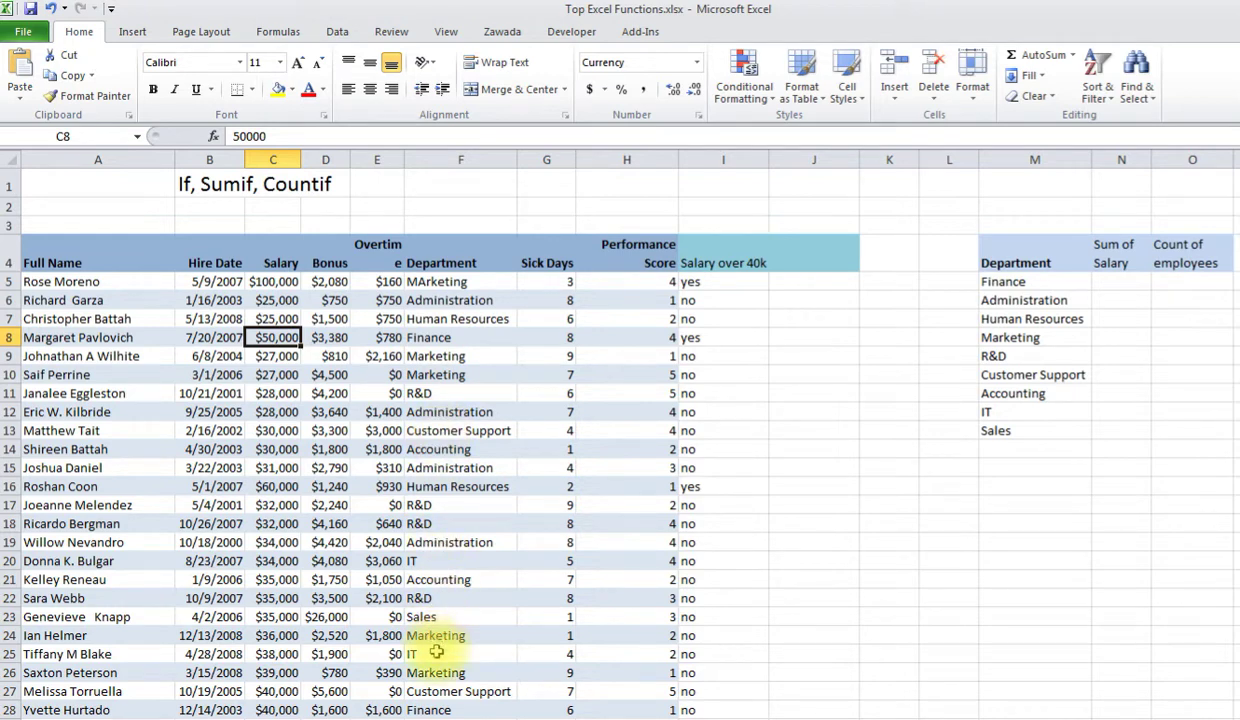
pyautogui.click(441, 617)
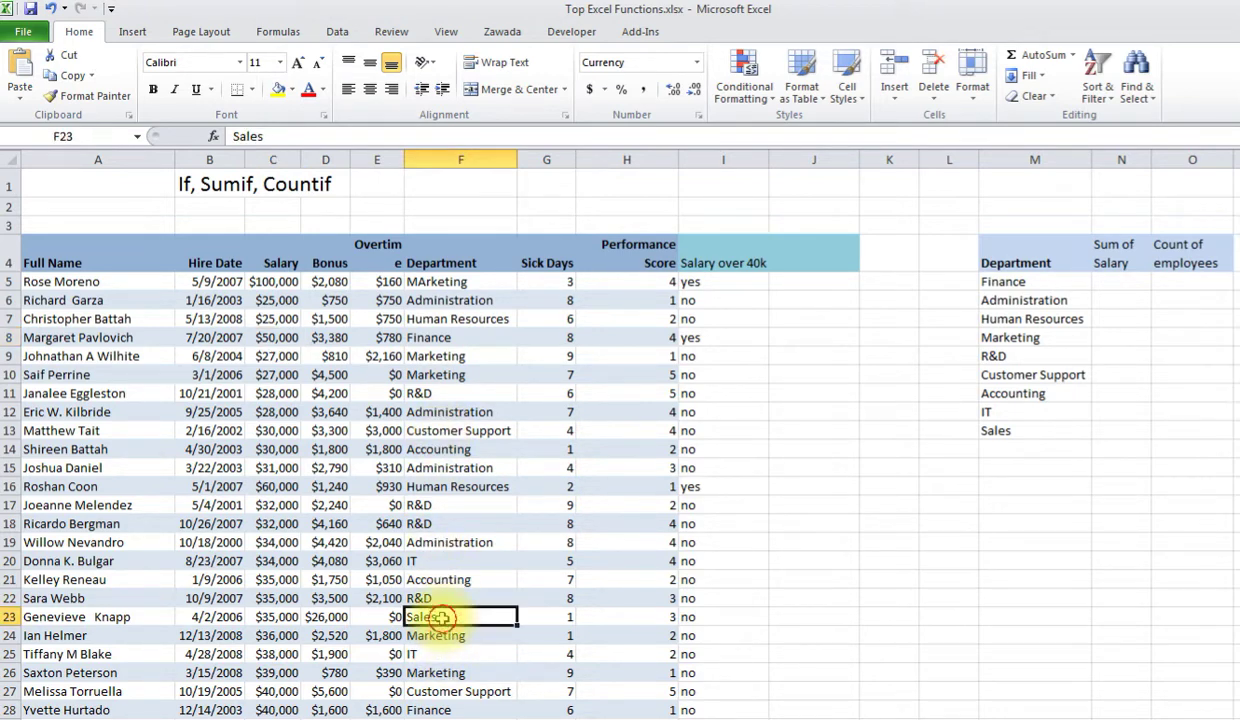
pyautogui.click(270, 615)
pyautogui.click(1010, 318)
pyautogui.click(1117, 337)
pyautogui.click(1117, 374)
pyautogui.click(1116, 318)
# Step: Insert a SUMIF function in cell N5 with the whole Department column F:F as its range
pyautogui.click(1115, 283)
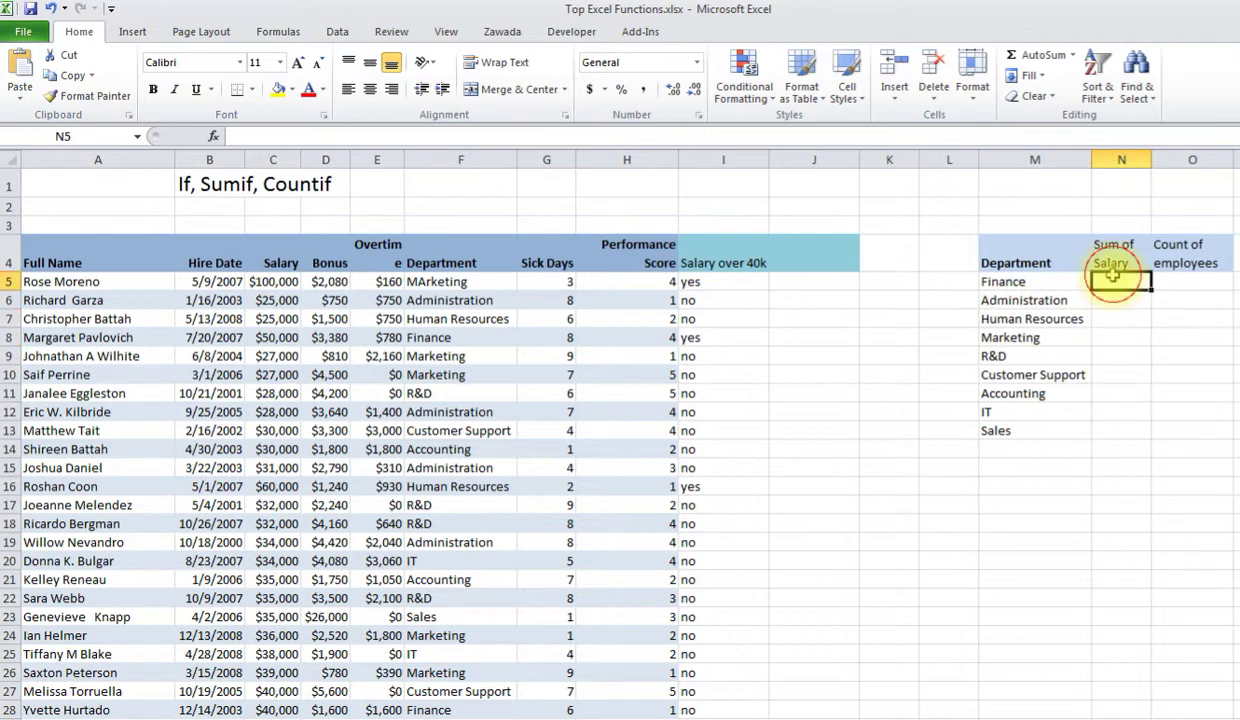
pyautogui.click(212, 136)
pyautogui.click(766, 459)
pyautogui.click(959, 622)
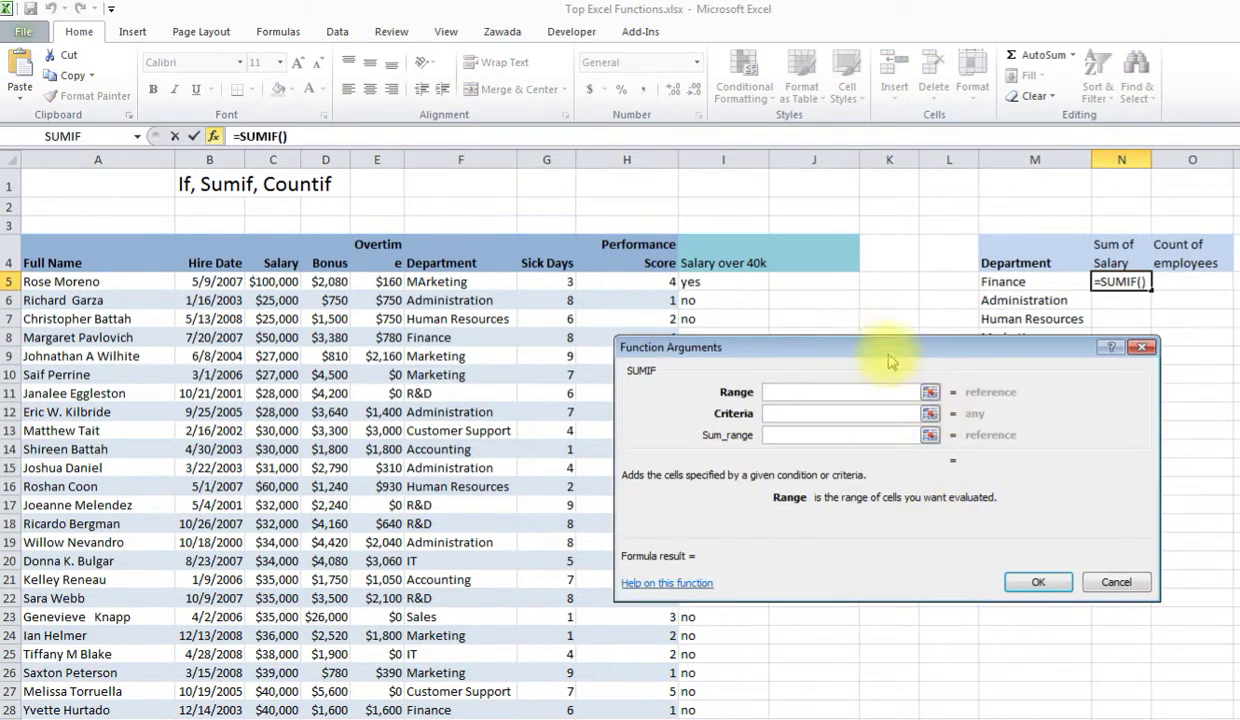
pyautogui.moveTo(872, 350); pyautogui.dragTo(960, 350)
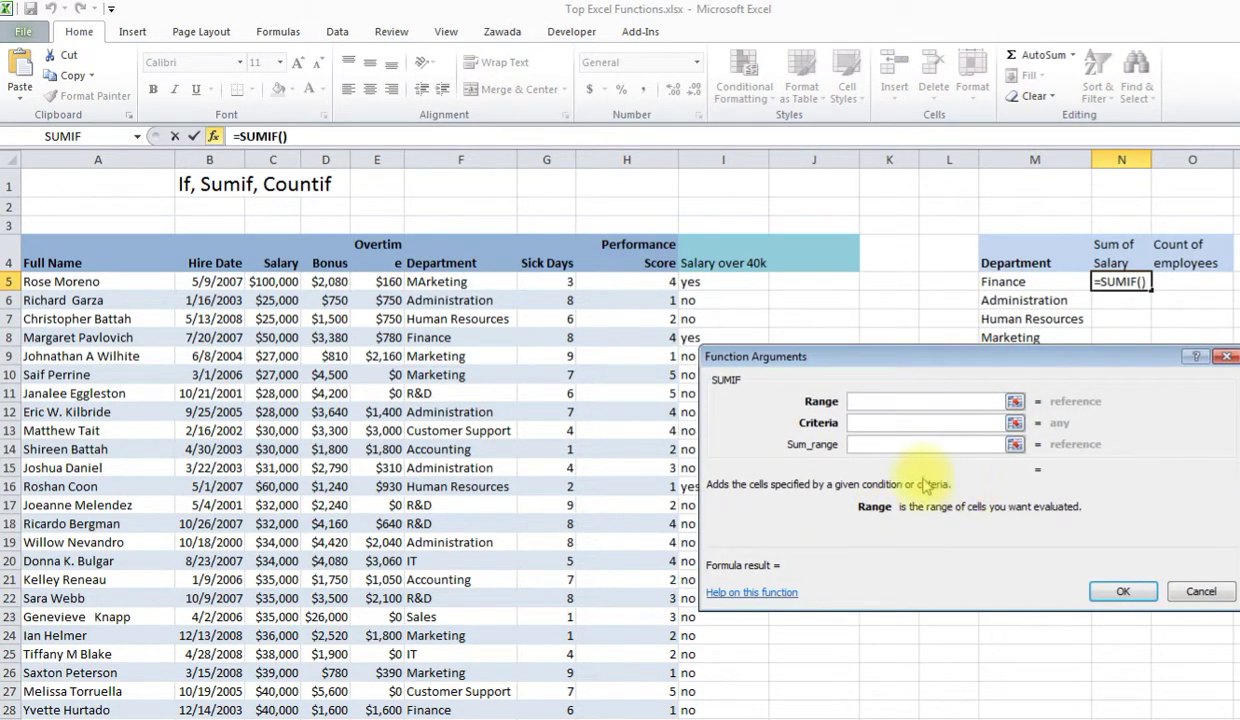
pyautogui.click(461, 158)
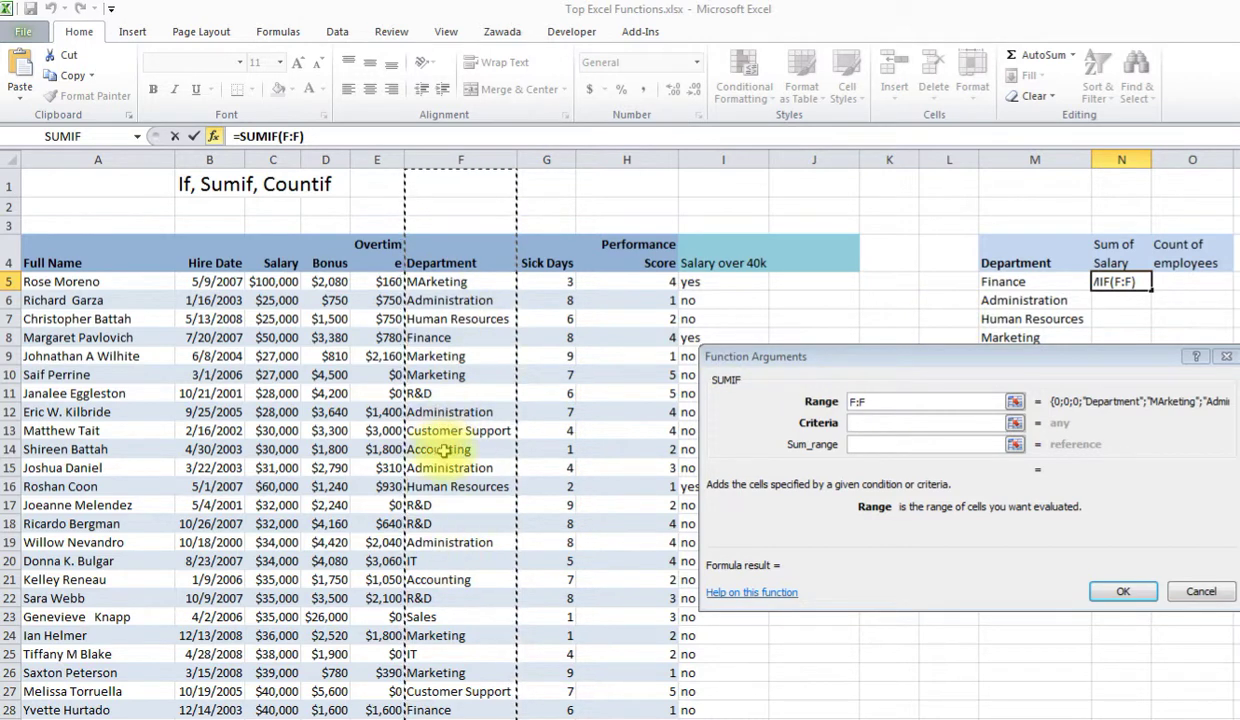
# Step: Set the SUMIF criteria to cell M5, the Finance department
pyautogui.click(868, 423)
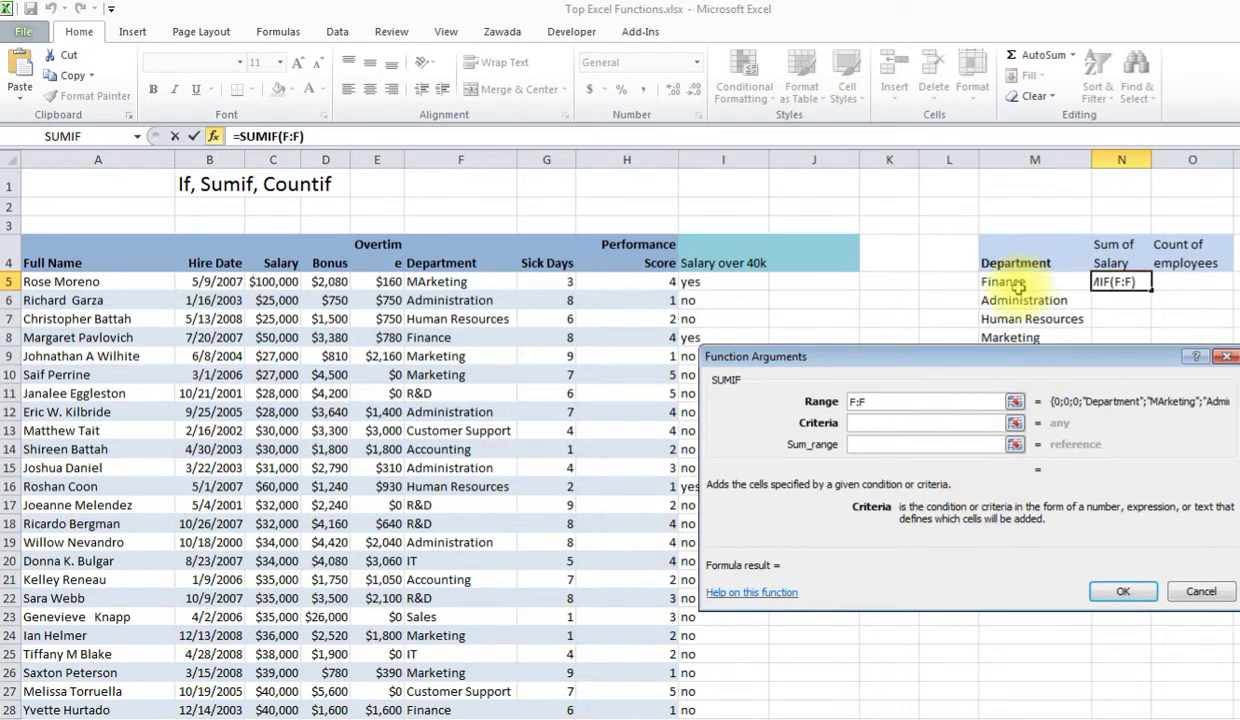
pyautogui.moveTo(1015, 360); pyautogui.dragTo(970, 445)
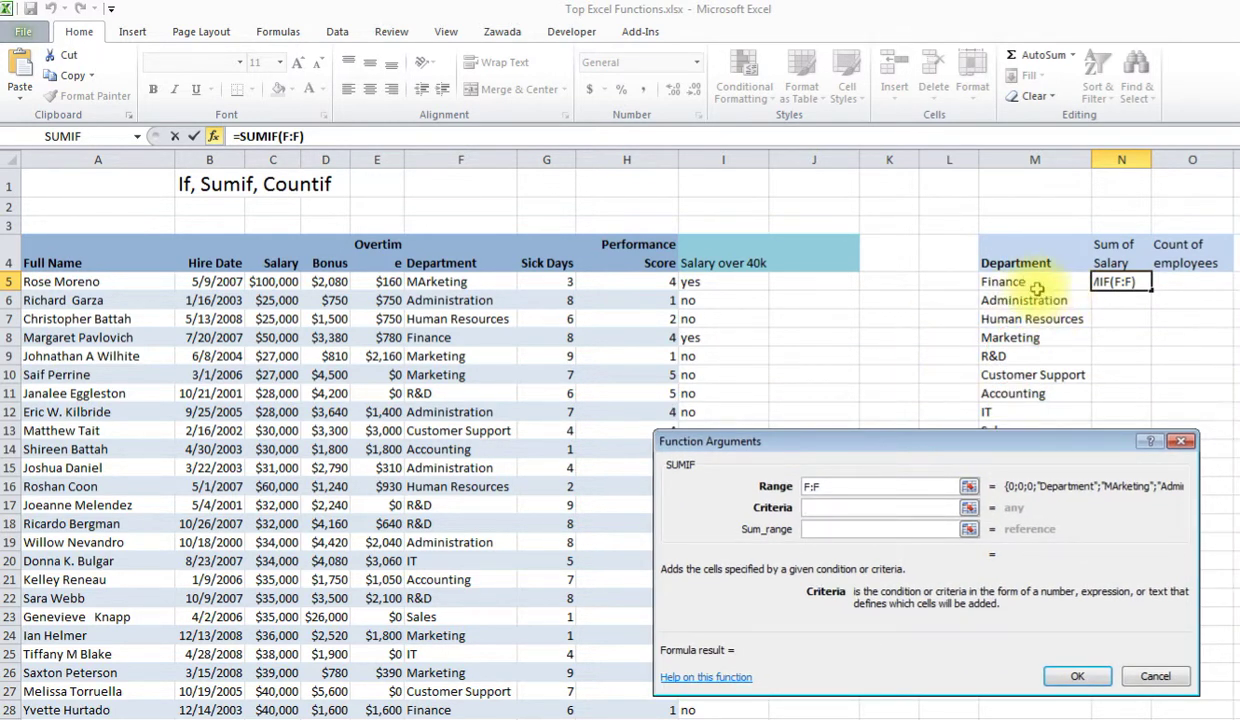
pyautogui.click(1026, 283)
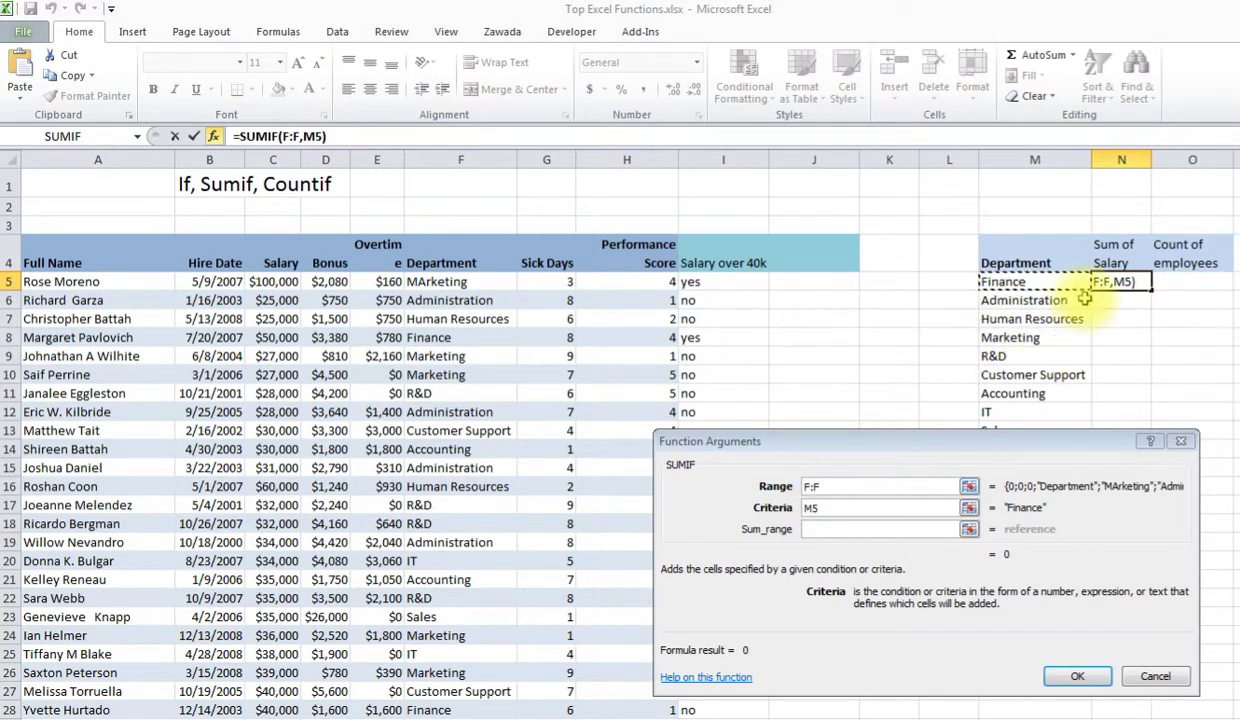
# Step: Use the Salary column C:C as the sum range, and fill the completed SUMIF formula from N5 down to N13
pyautogui.click(837, 533)
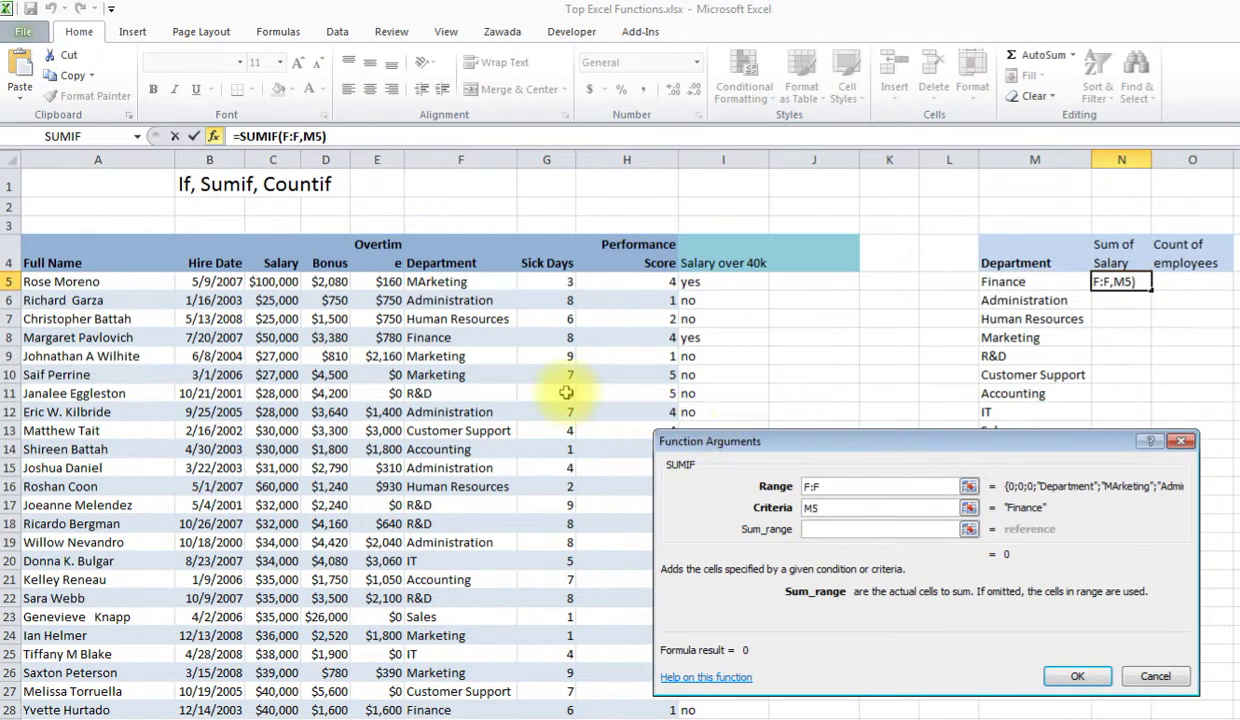
pyautogui.click(272, 160)
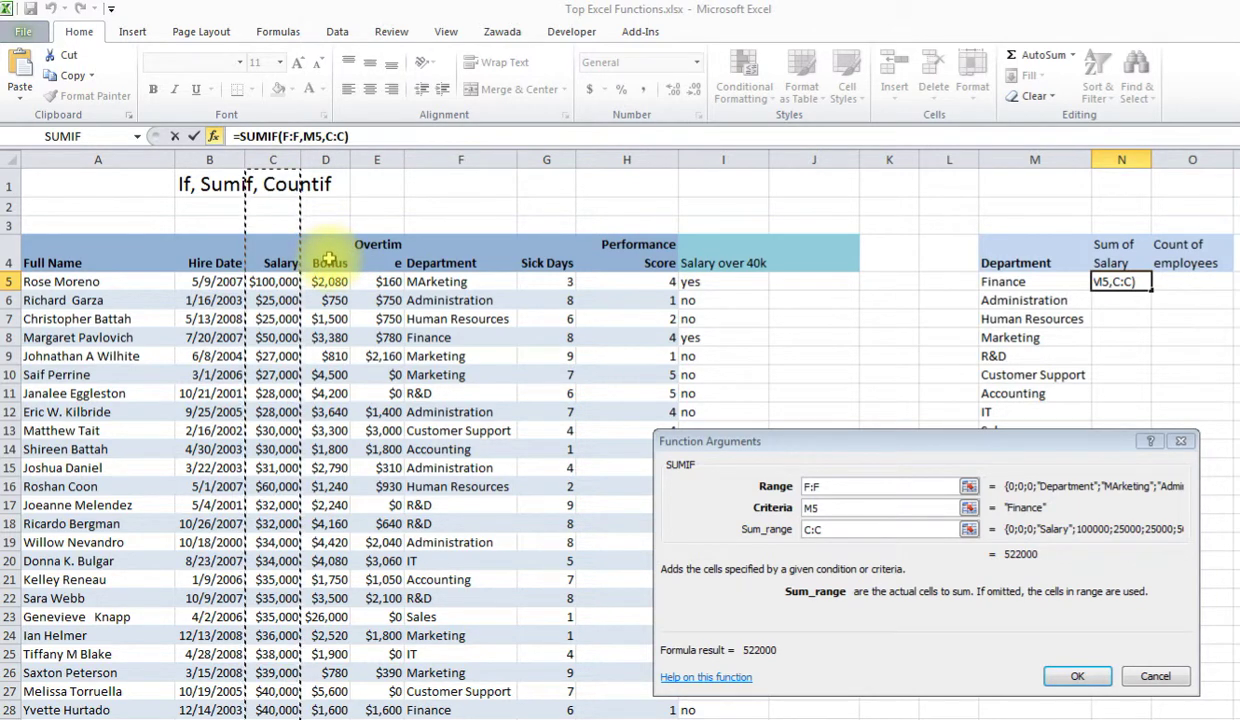
pyautogui.click(312, 159)
pyautogui.click(278, 160)
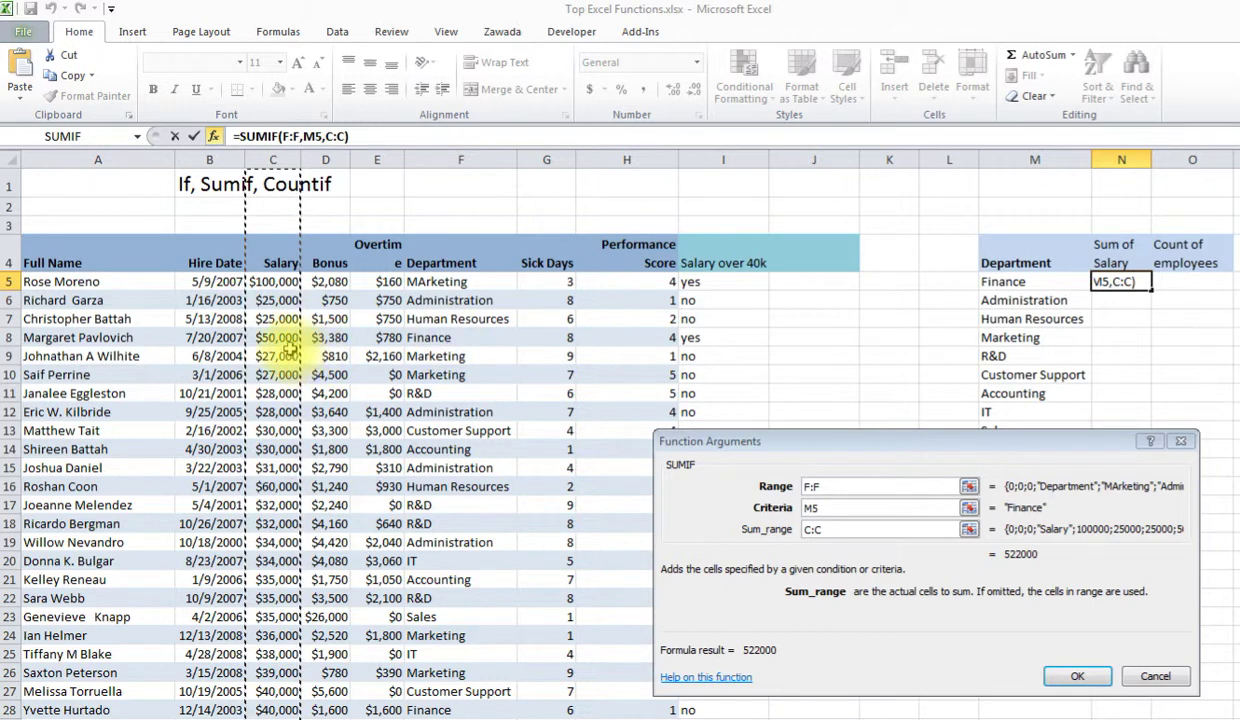
pyautogui.click(1070, 670)
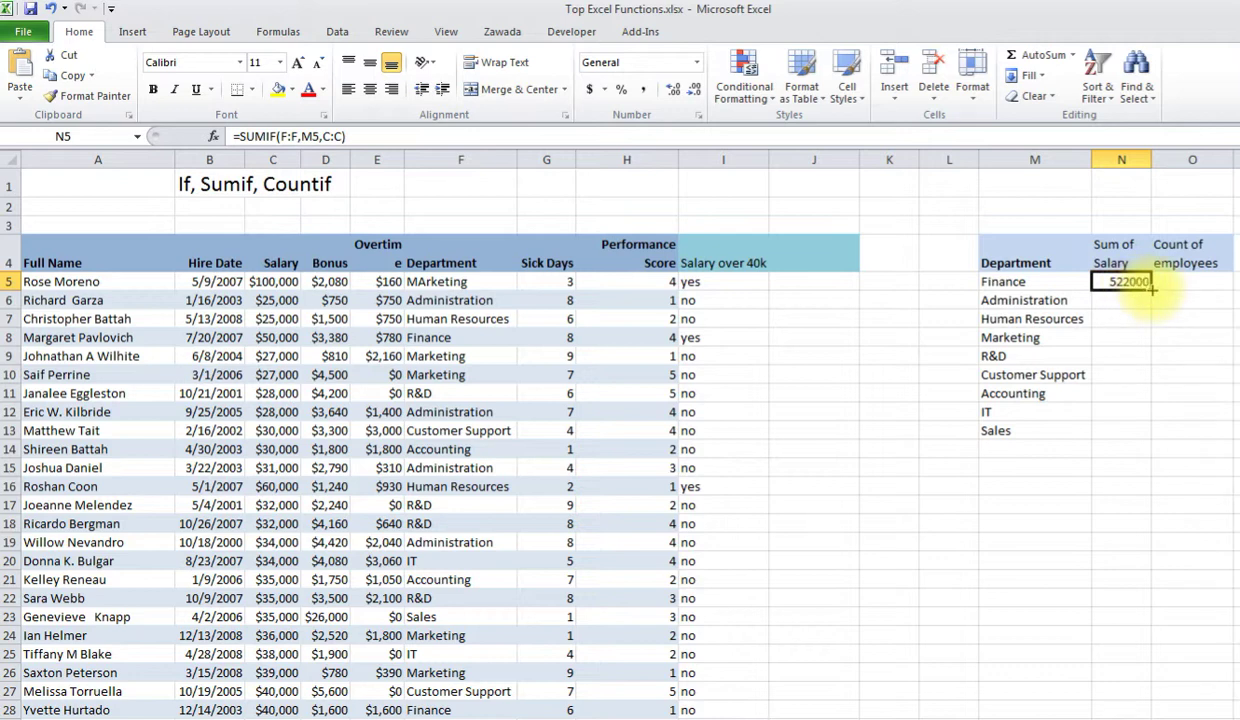
pyautogui.moveTo(1152, 288); pyautogui.dragTo(1151, 443)
# Step: Check the copied SUMIF formulas for the departments in the Sum of Salary column
pyautogui.click(1118, 302)
pyautogui.click(1118, 338)
pyautogui.click(1117, 357)
pyautogui.click(1117, 393)
pyautogui.click(1120, 430)
pyautogui.click(1119, 318)
pyautogui.click(1118, 356)
pyautogui.click(1118, 393)
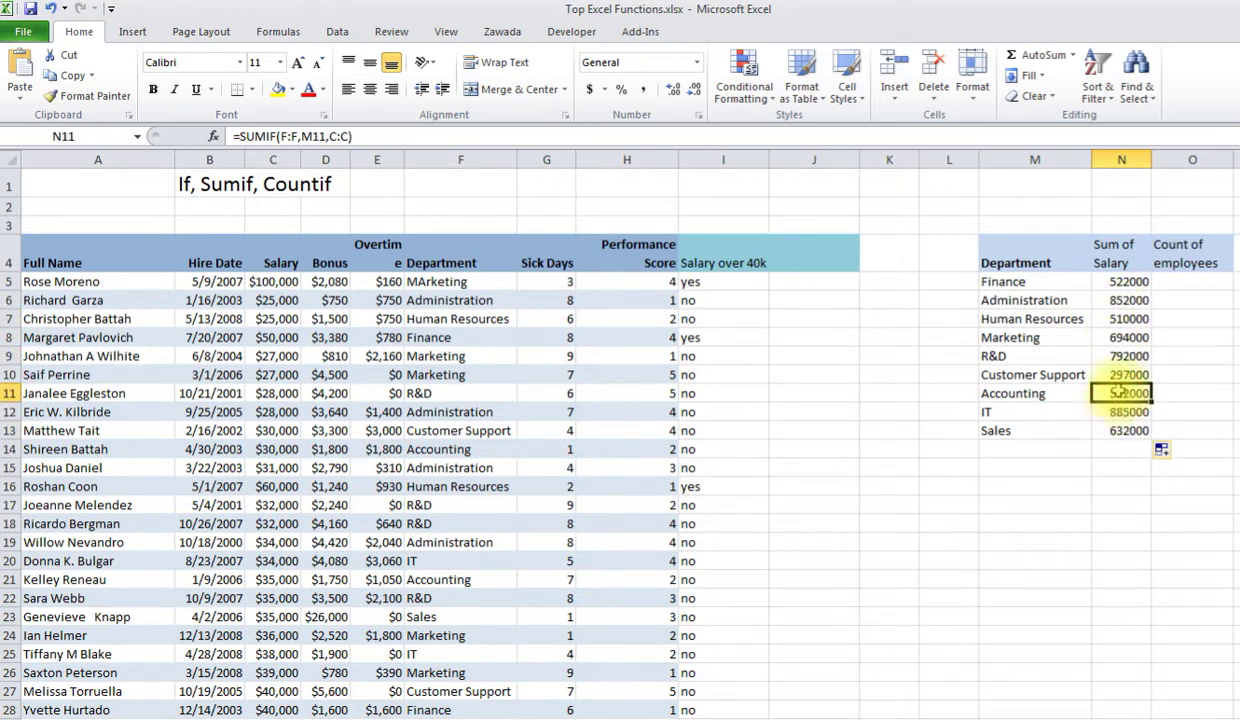
# Step: Inspect the SUMIF cells for Marketing, Administration, Accounting and Finance in the department summary
pyautogui.click(1120, 339)
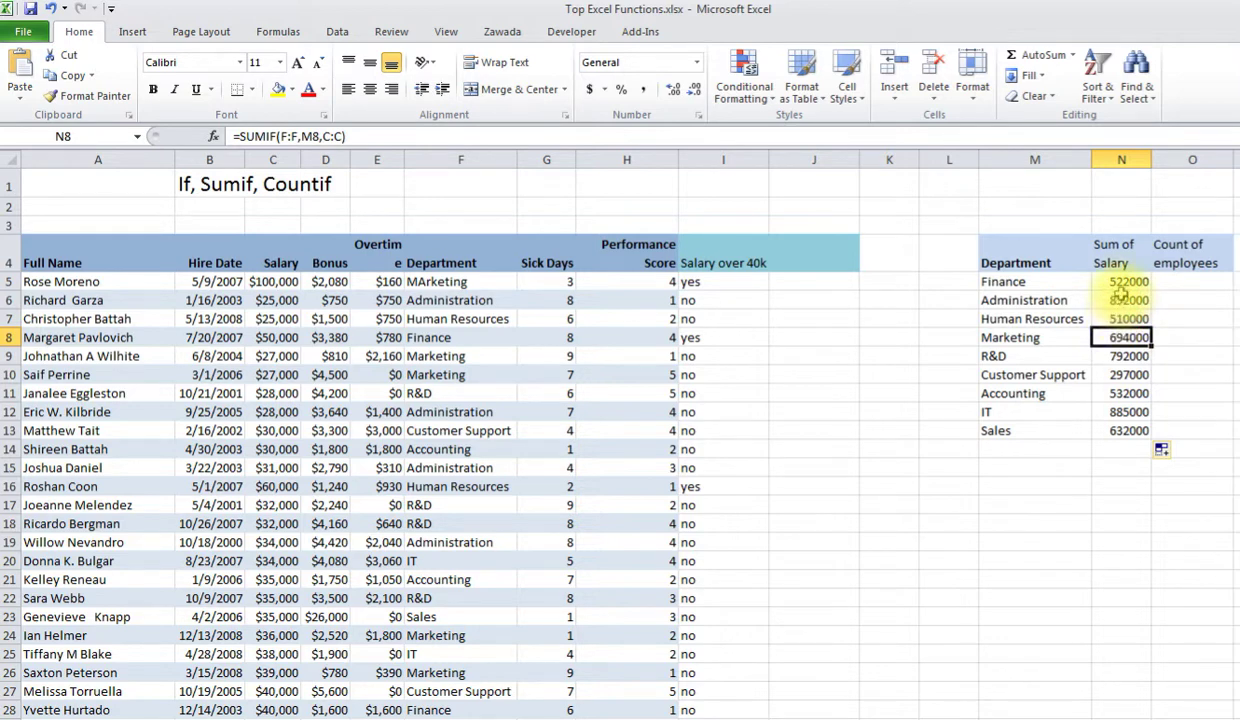
pyautogui.click(1118, 299)
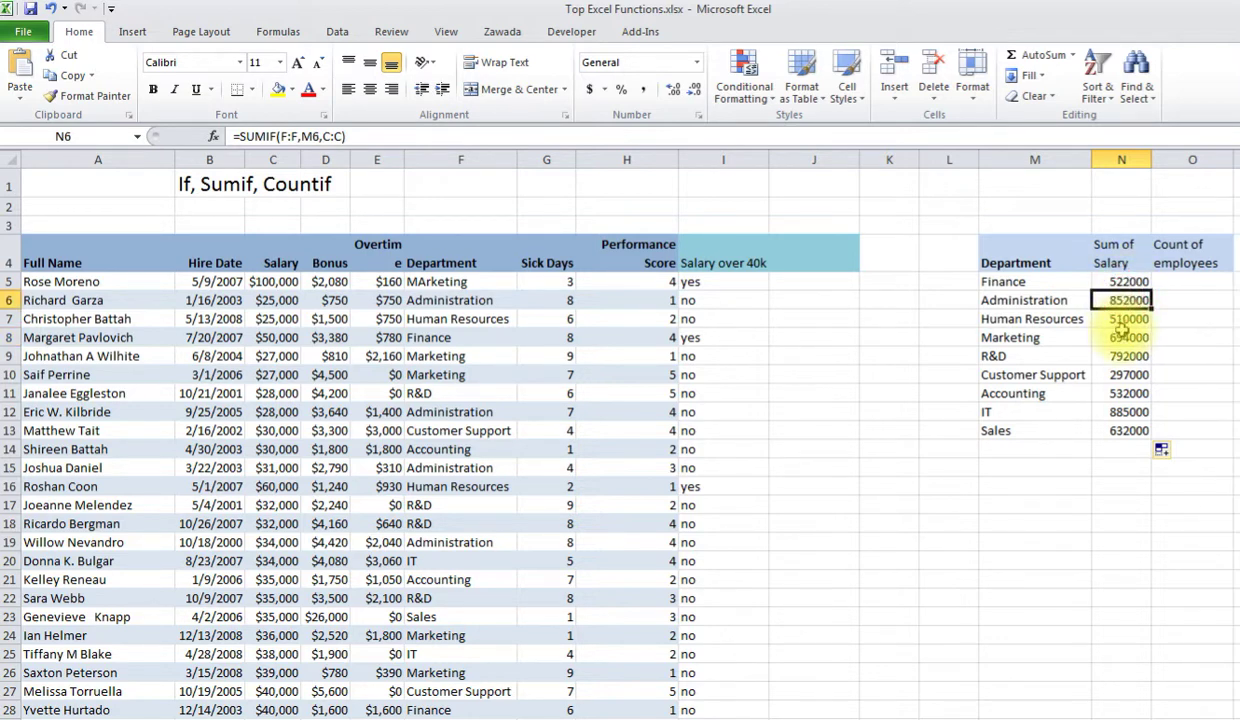
pyautogui.click(1121, 393)
pyautogui.click(1117, 330)
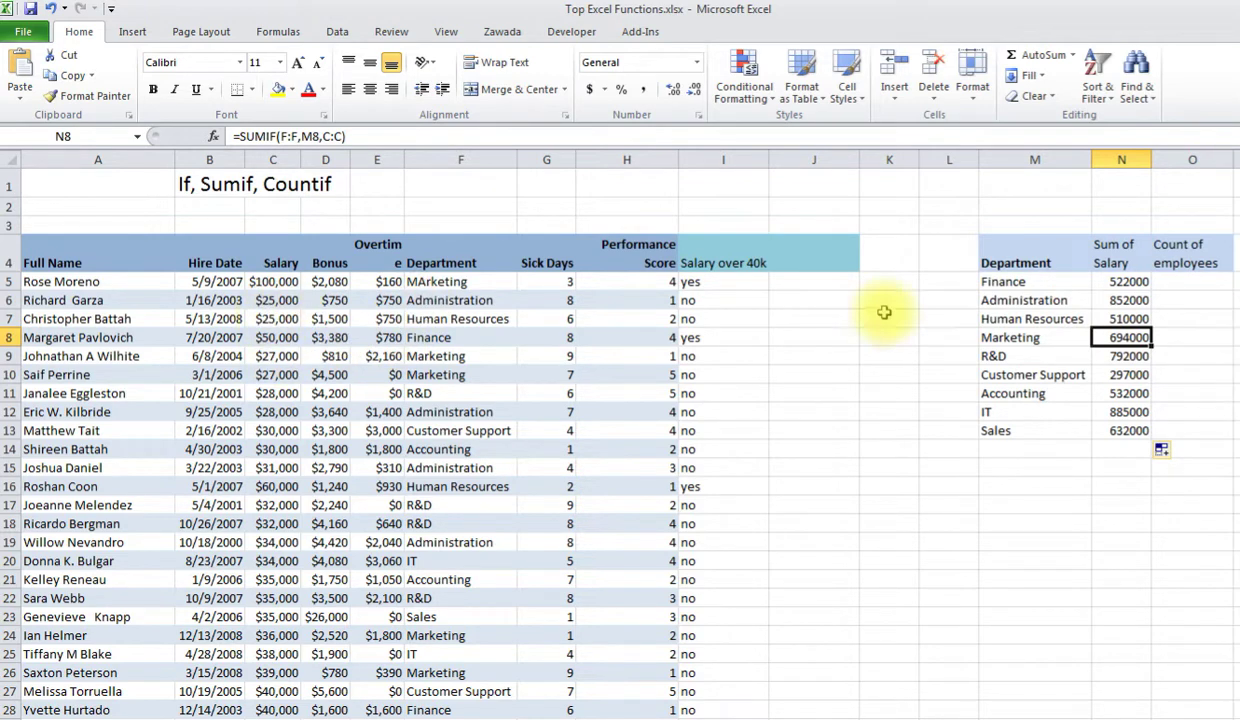
pyautogui.click(1119, 282)
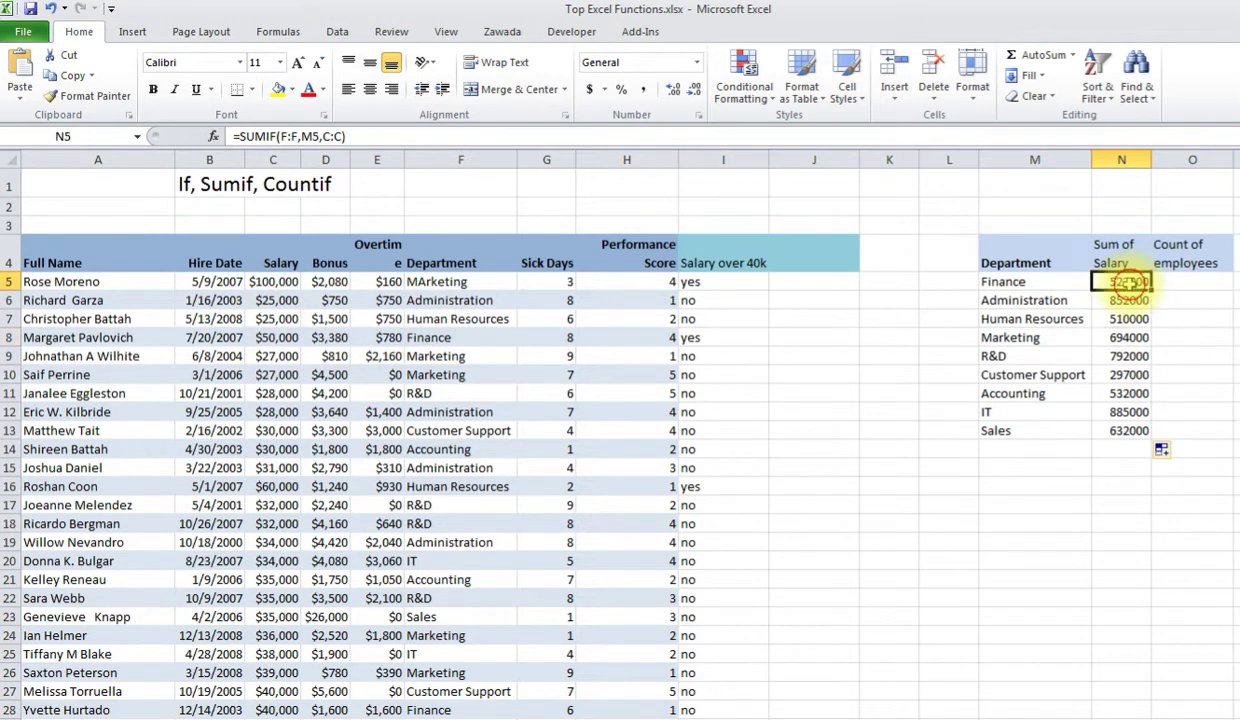
# Step: Set the salary of the Finance employee in cell C8 to 75000
pyautogui.click(265, 337)
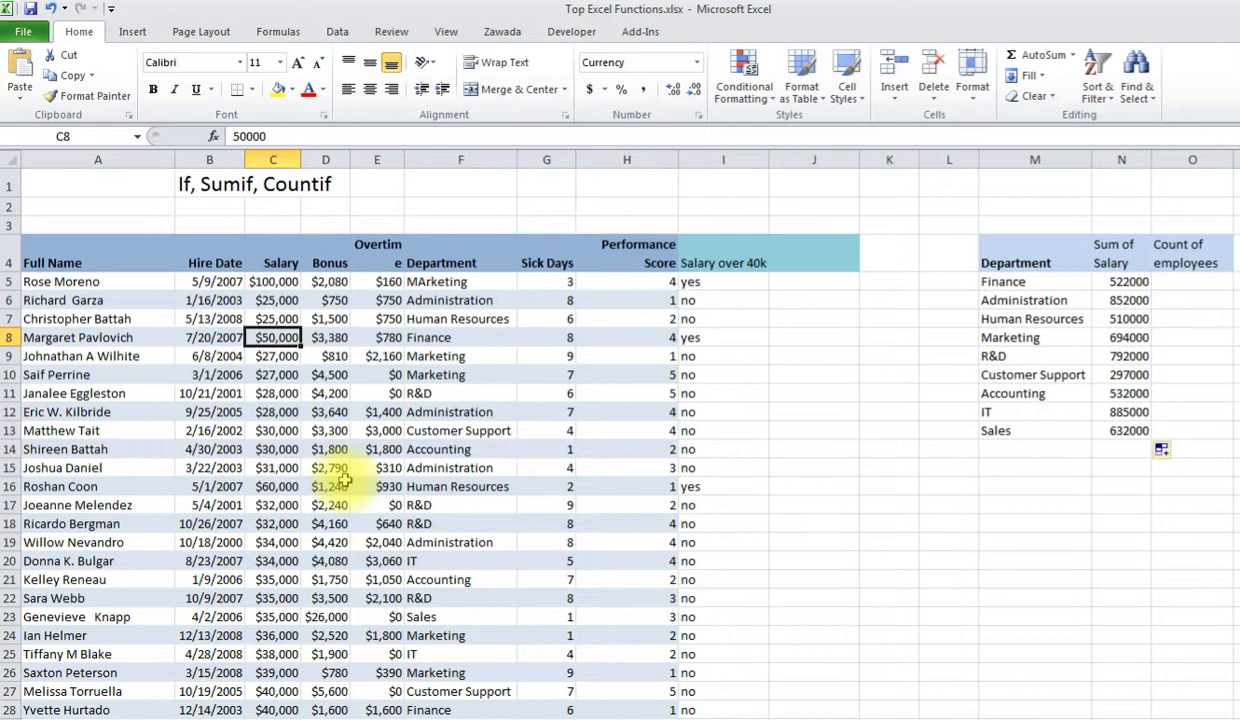
pyautogui.write('7')
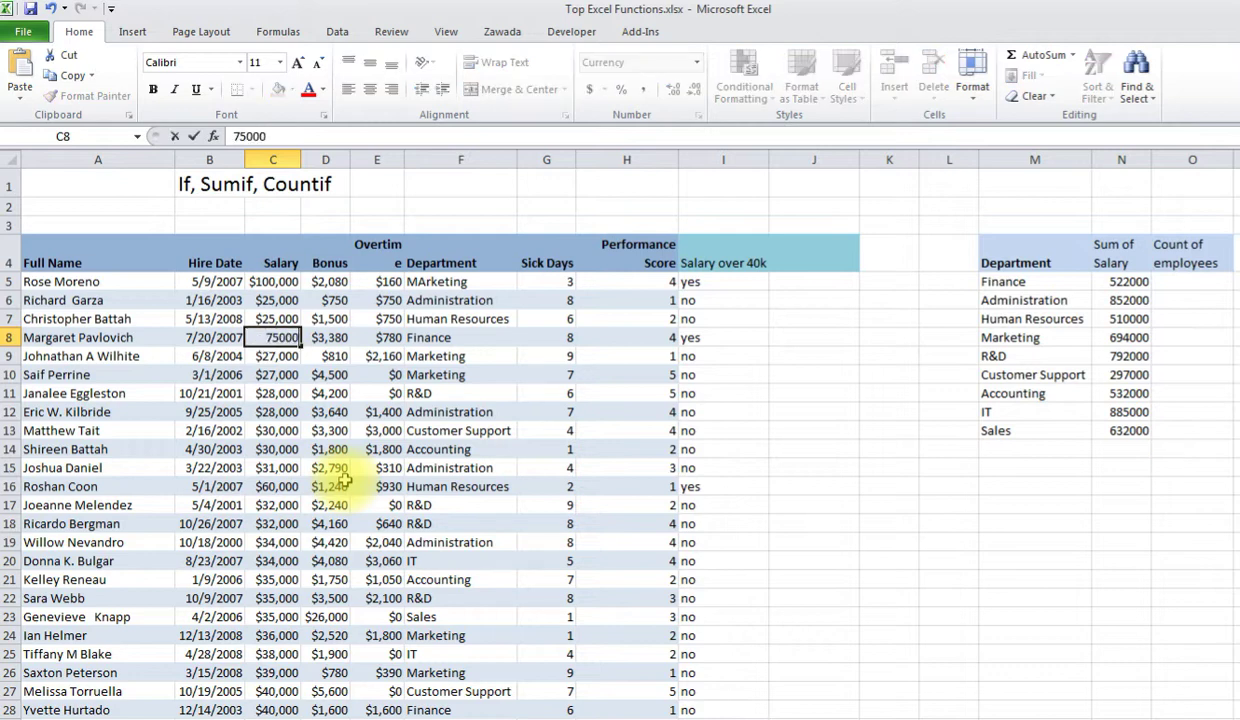
pyautogui.press('Return')
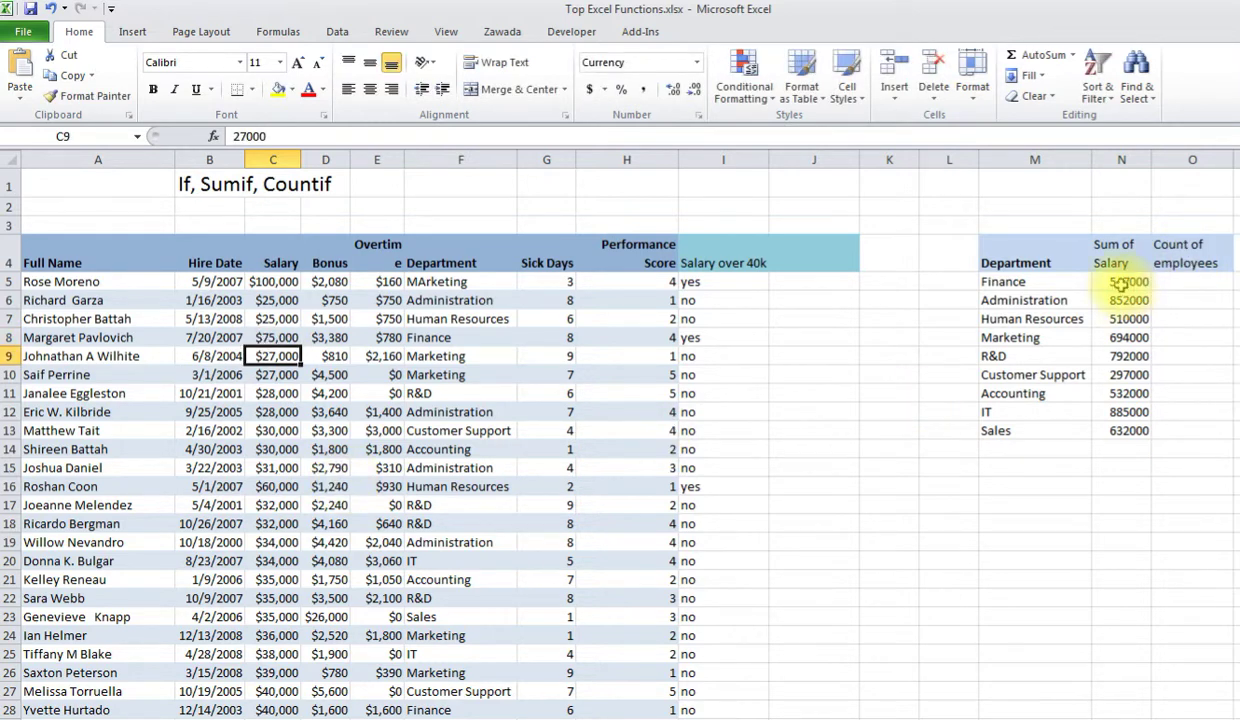
# Step: Review the department salary totals against the Salary and Department entries in the employee table
pyautogui.click(1120, 283)
pyautogui.click(1116, 319)
pyautogui.click(1116, 375)
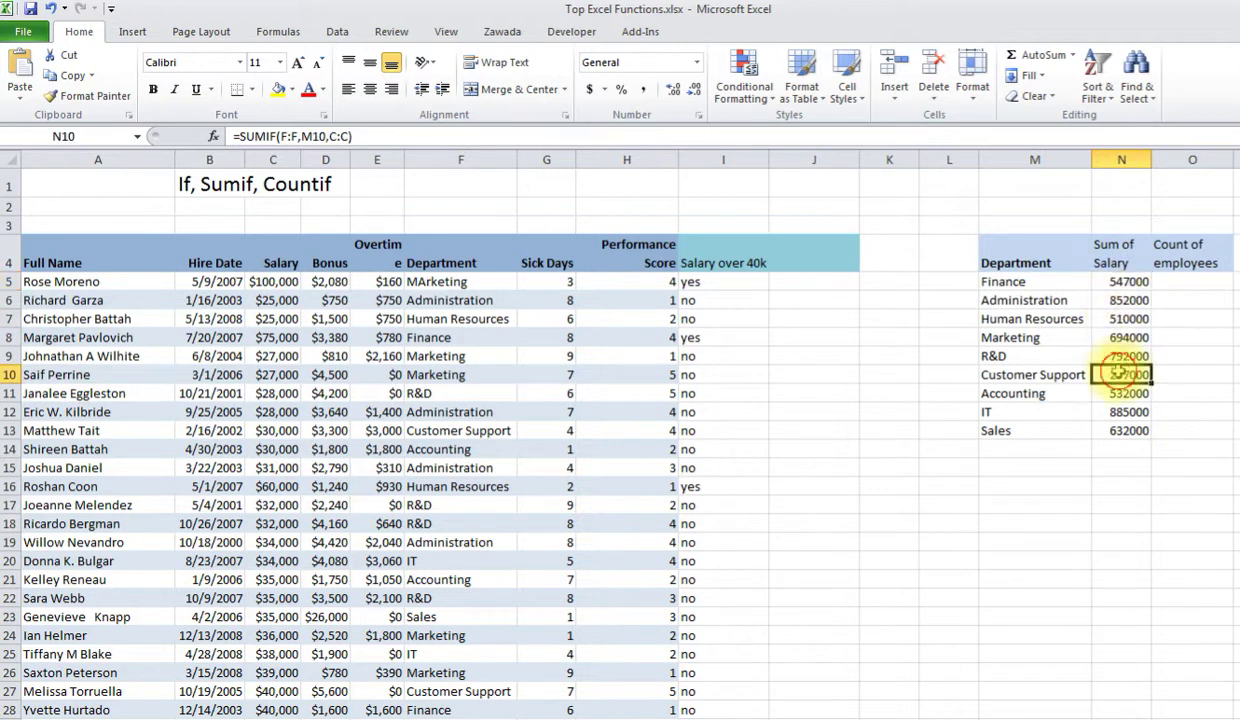
pyautogui.click(277, 393)
pyautogui.click(277, 449)
pyautogui.click(277, 356)
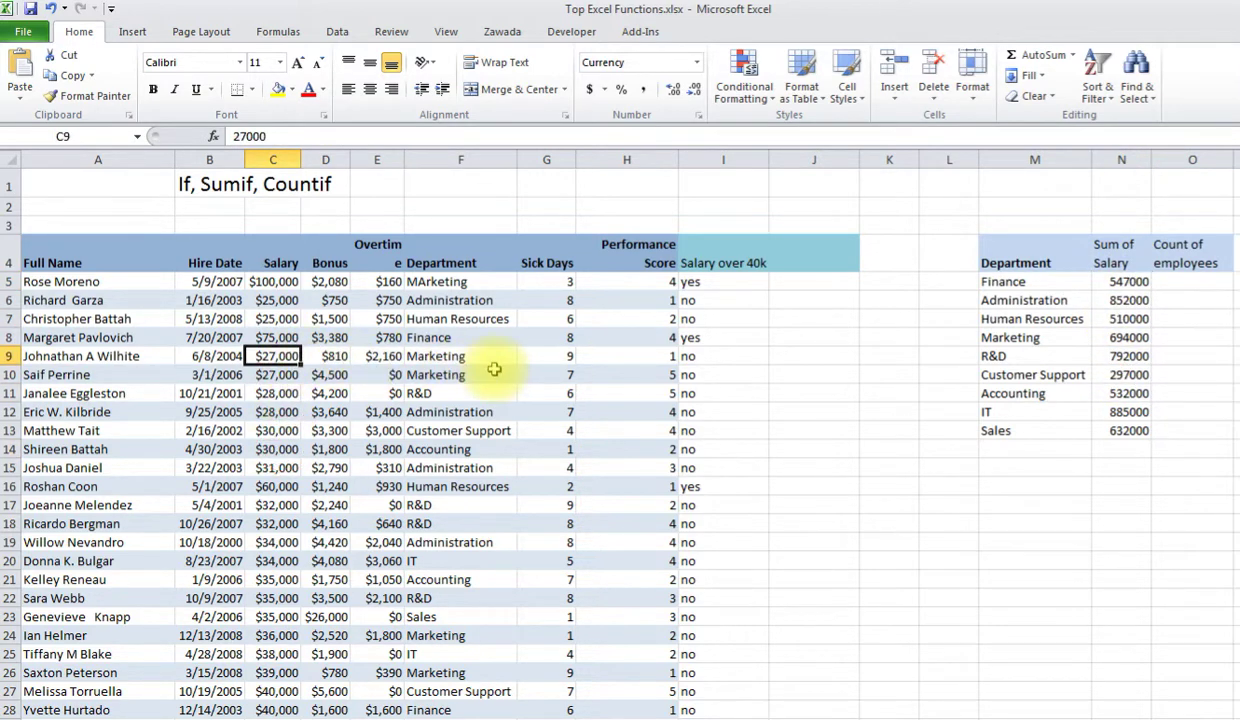
pyautogui.click(1119, 410)
pyautogui.click(1119, 430)
pyautogui.click(1119, 337)
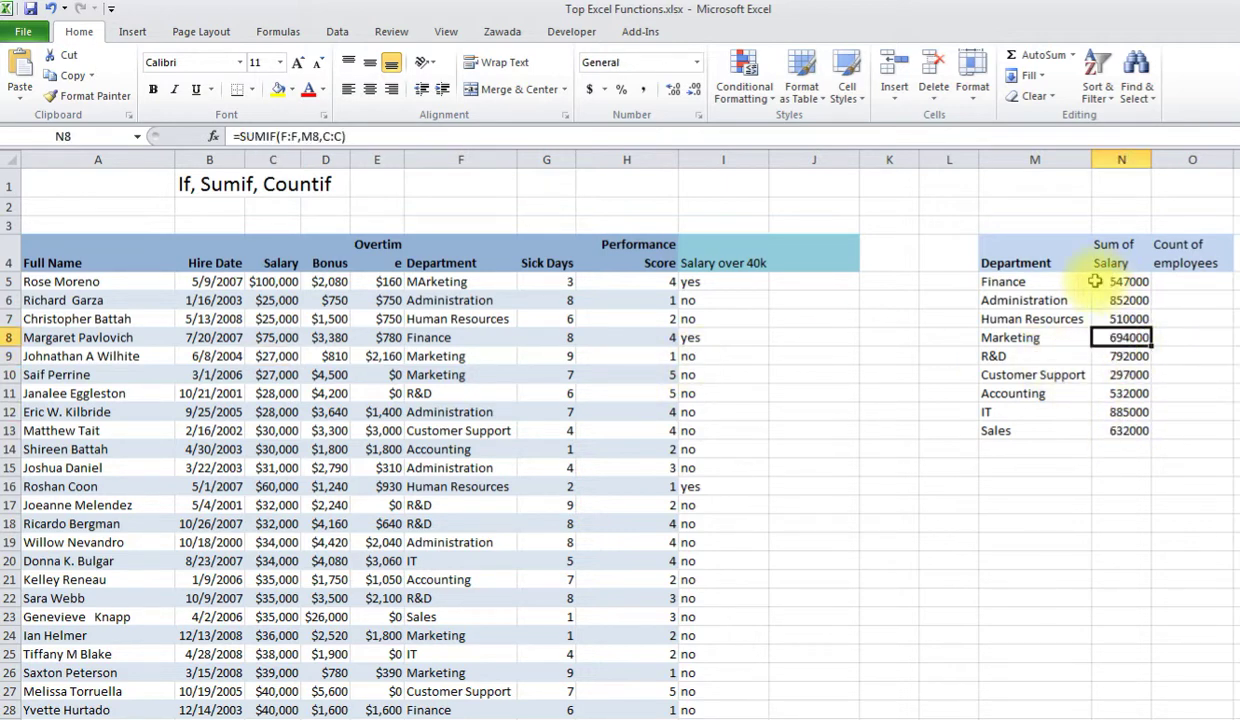
pyautogui.click(433, 338)
pyautogui.click(437, 374)
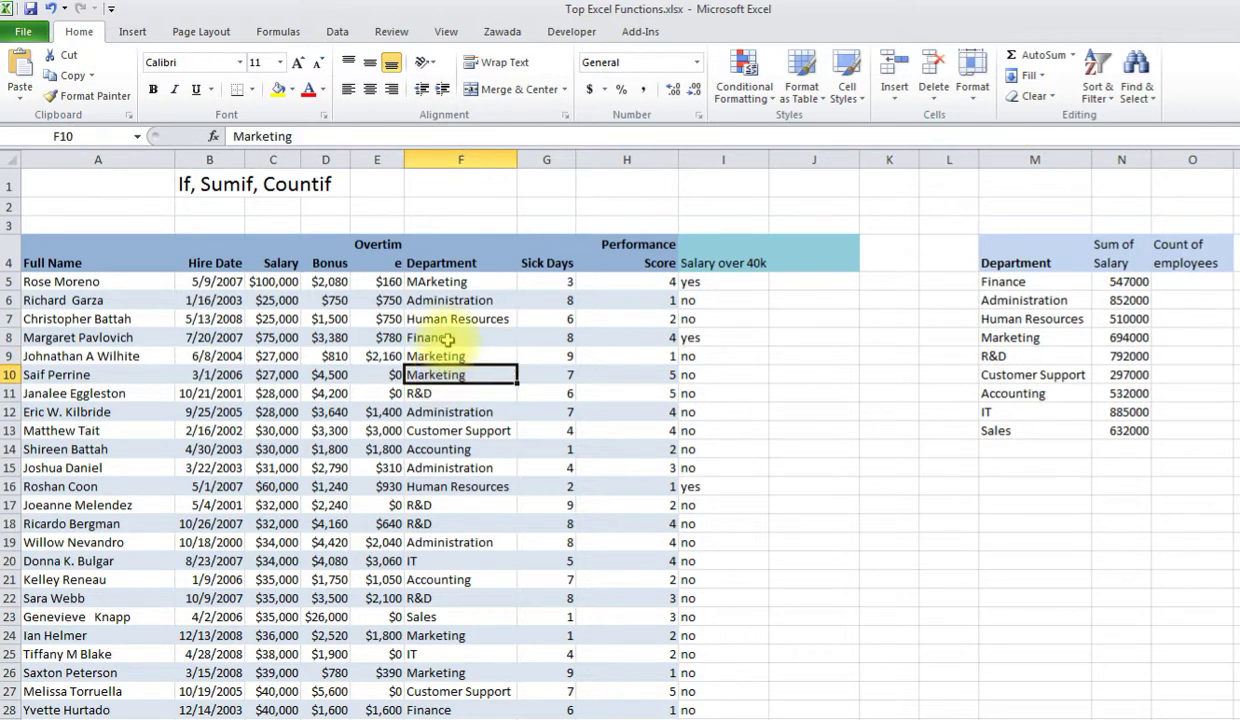
# Step: Insert a COUNTIF function in cell O5 with the whole Department column F:F as its range
pyautogui.click(1183, 283)
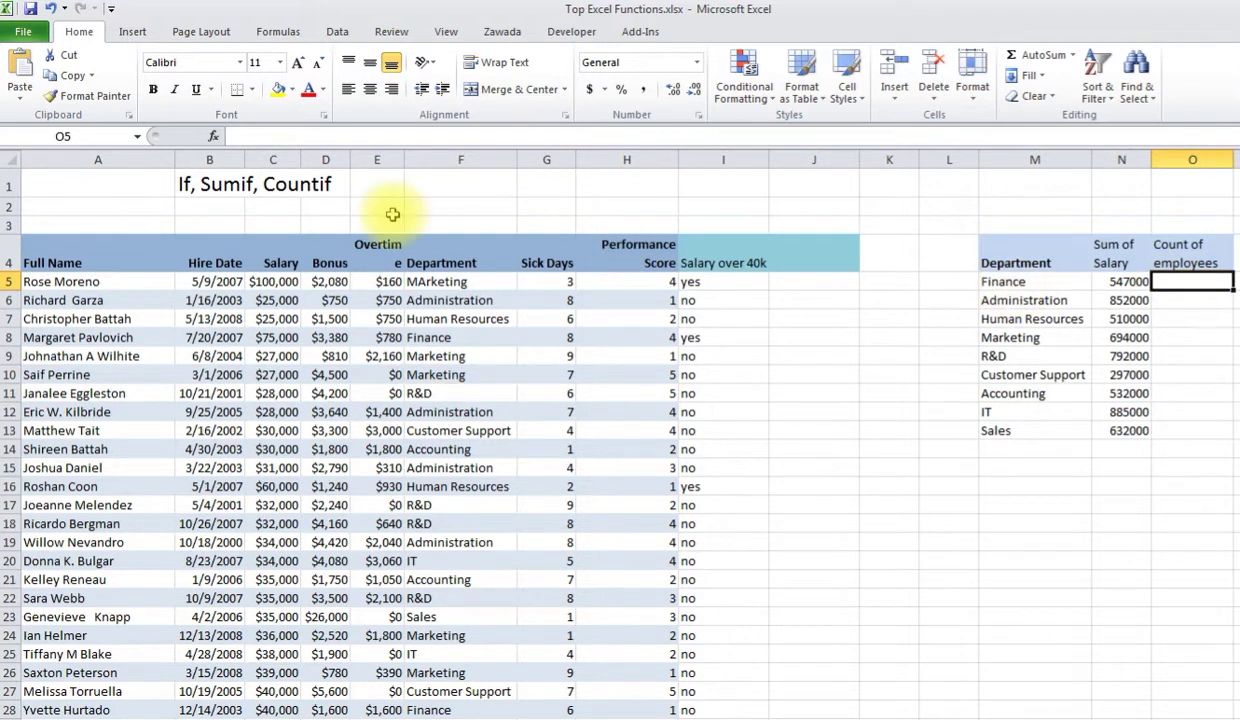
pyautogui.click(215, 138)
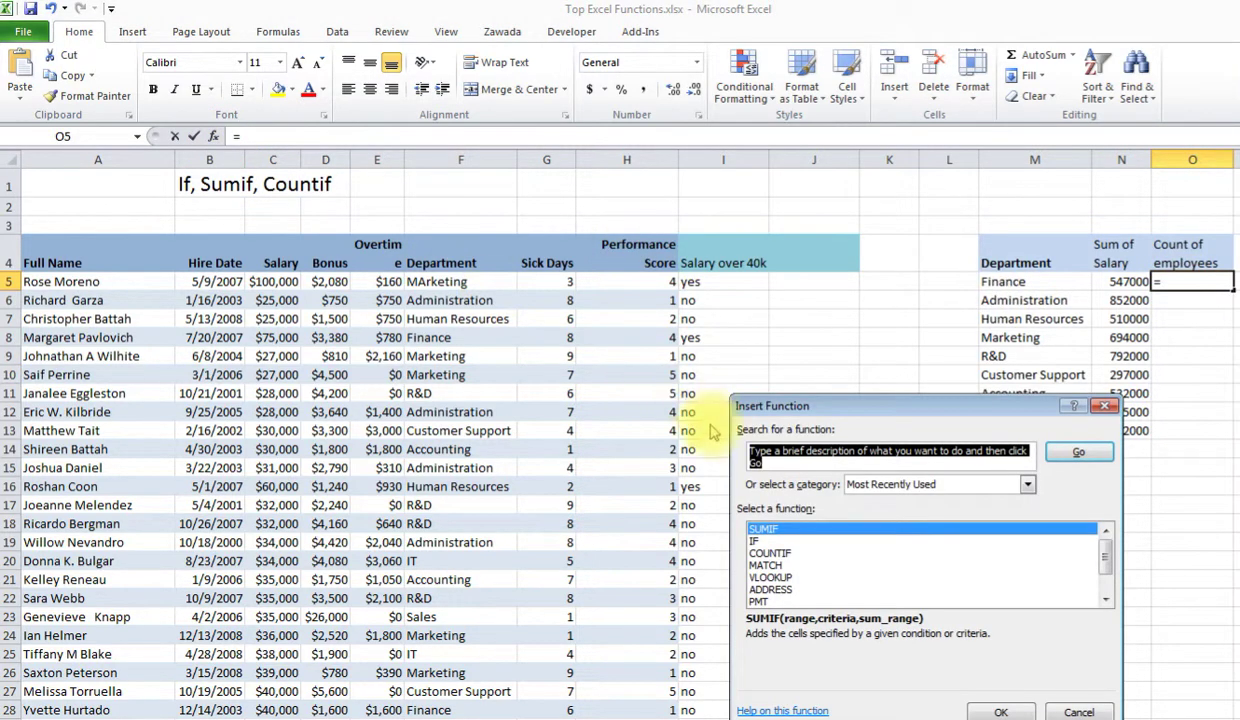
pyautogui.click(785, 553)
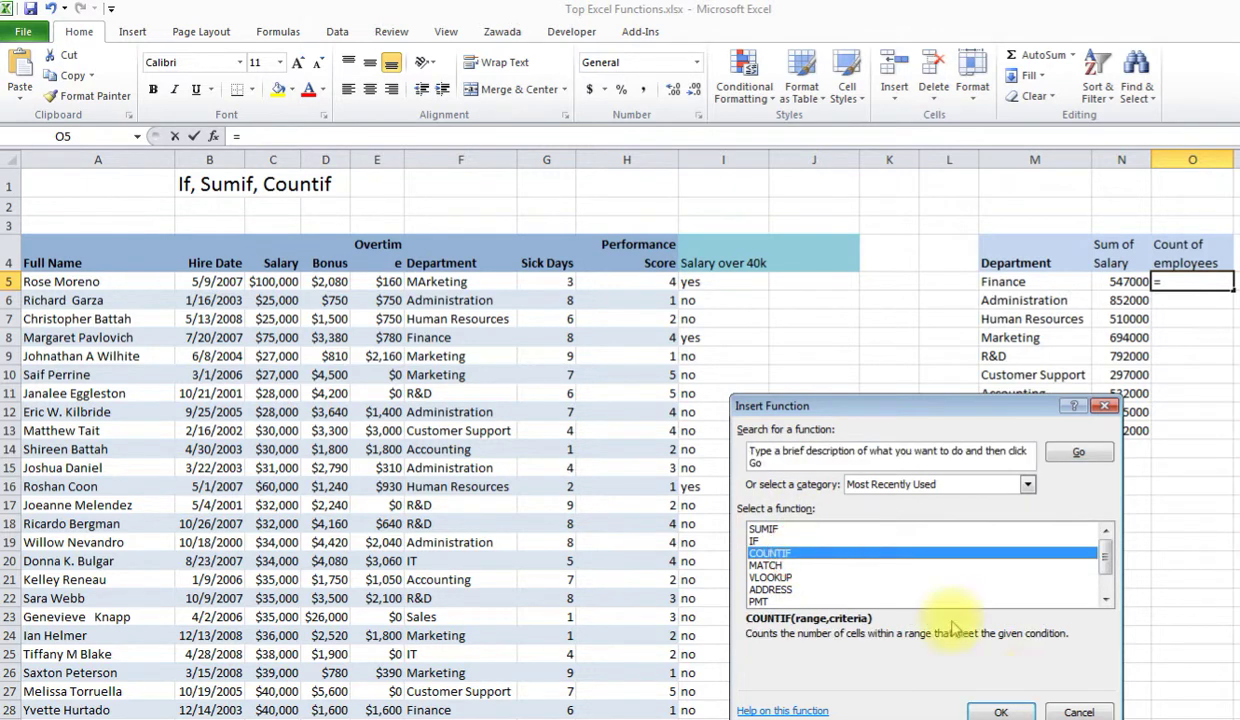
pyautogui.click(1006, 712)
pyautogui.moveTo(963, 474)
pyautogui.mouseDown()
pyautogui.moveTo(997, 496)
pyautogui.moveTo(962, 467)
pyautogui.mouseUp()
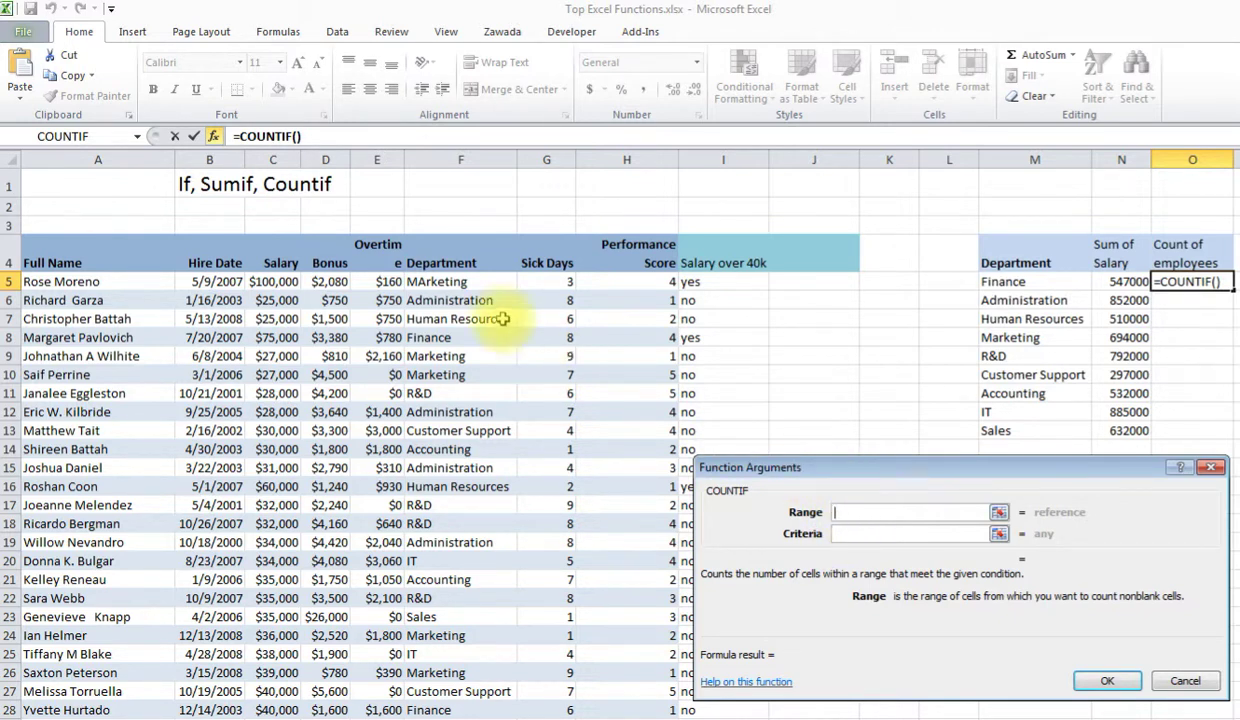
pyautogui.click(448, 158)
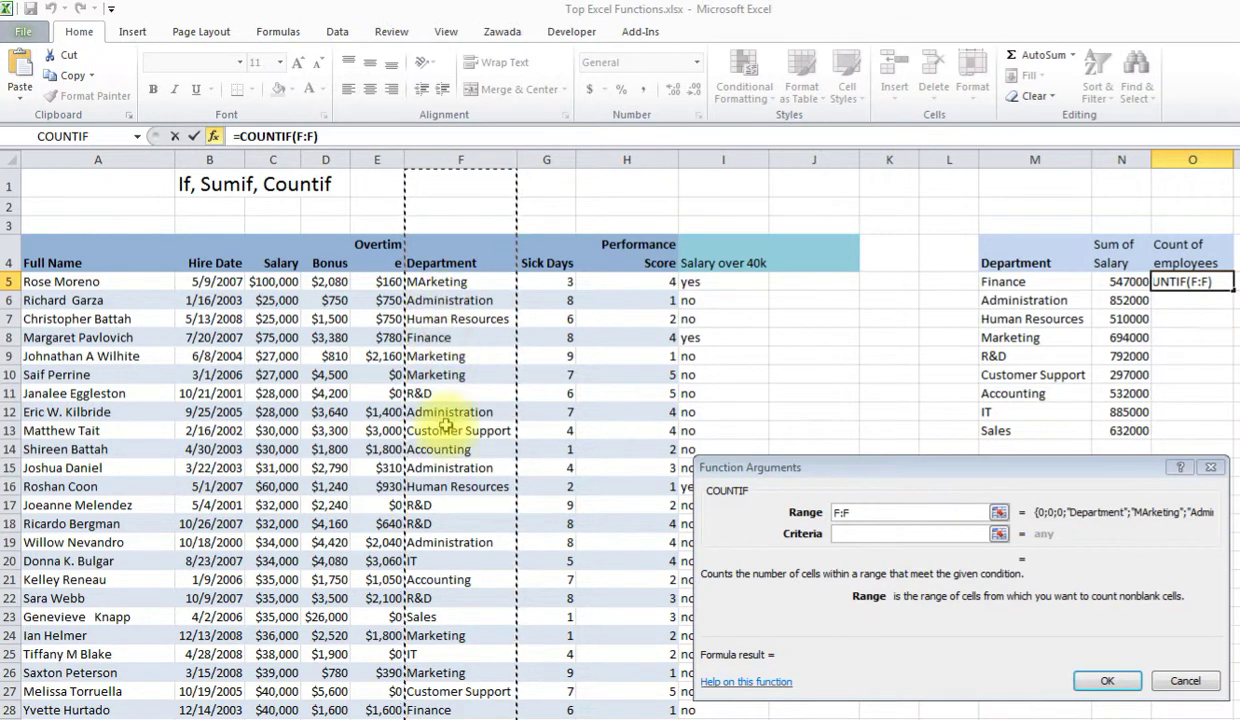
# Step: Set the COUNTIF criteria to cell M5, the Finance department, and complete the formula
pyautogui.click(851, 534)
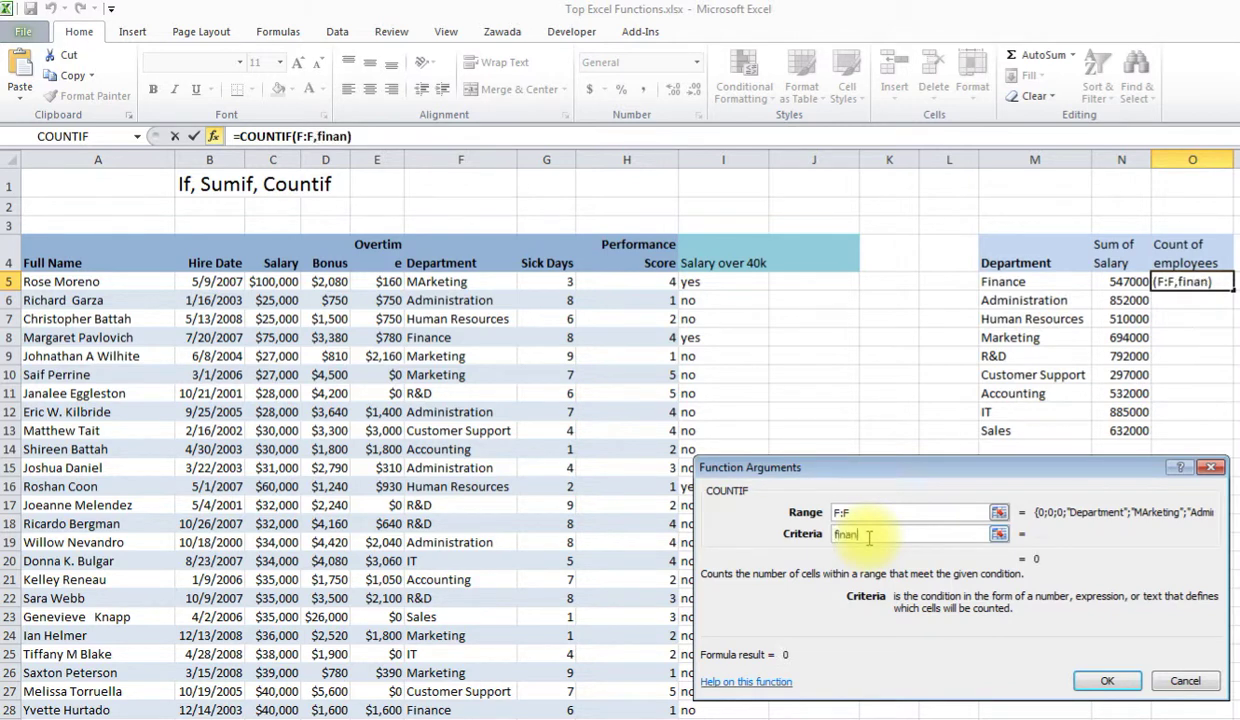
pyautogui.moveTo(868, 535); pyautogui.dragTo(785, 535)
pyautogui.press('BackSpace')
pyautogui.click(1008, 285)
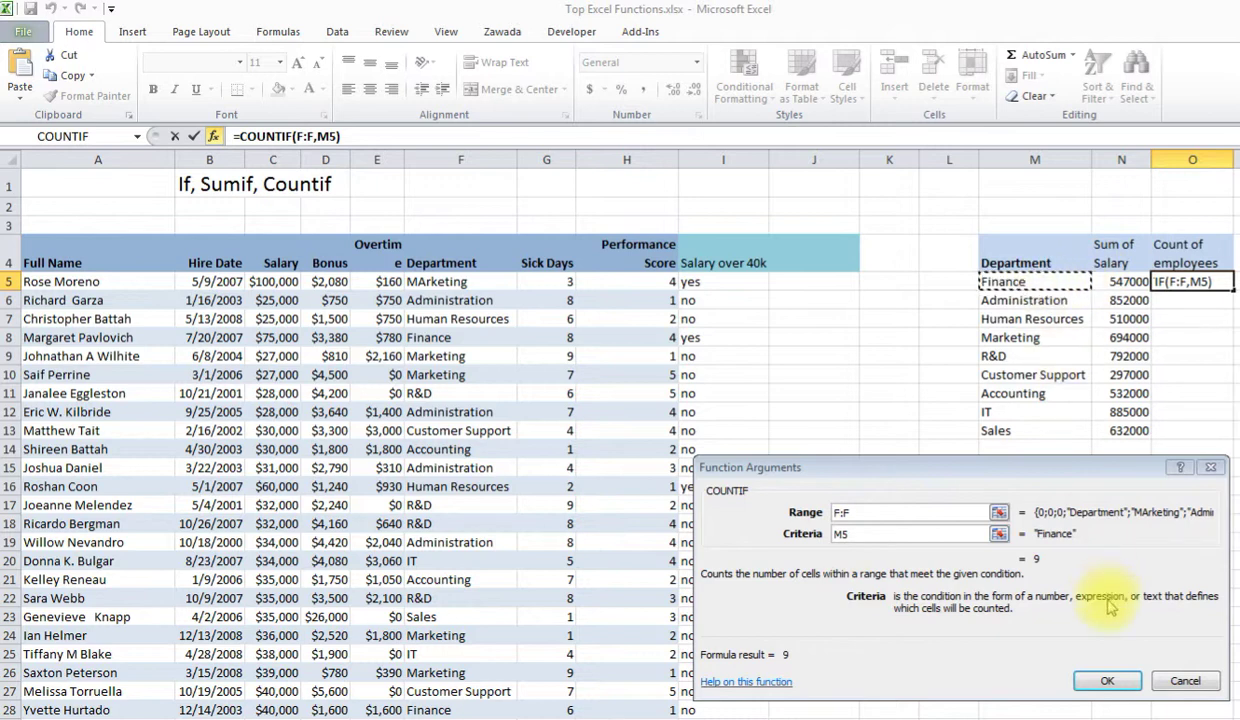
pyautogui.click(1104, 682)
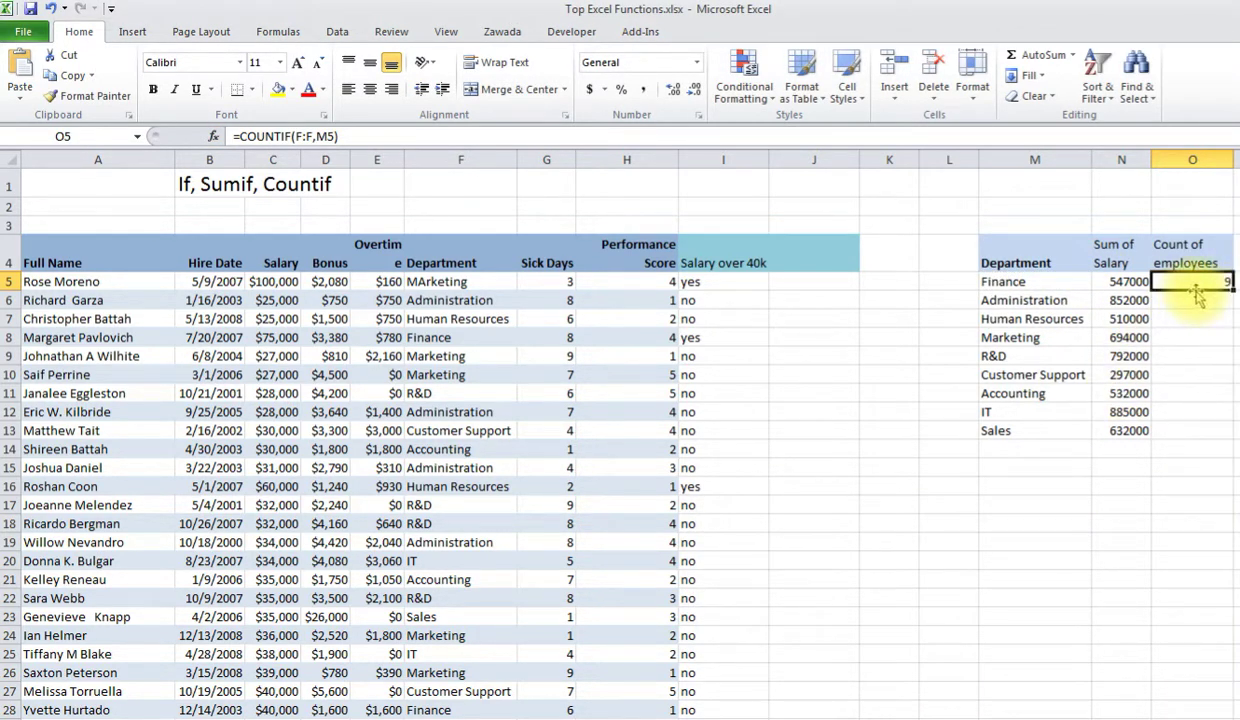
# Step: Fill the COUNTIF formula from O5 down to O13 and check the copied formulas
pyautogui.moveTo(1228, 290); pyautogui.dragTo(1226, 436)
pyautogui.click(1178, 393)
pyautogui.click(1180, 337)
pyautogui.click(1190, 300)
pyautogui.click(1166, 338)
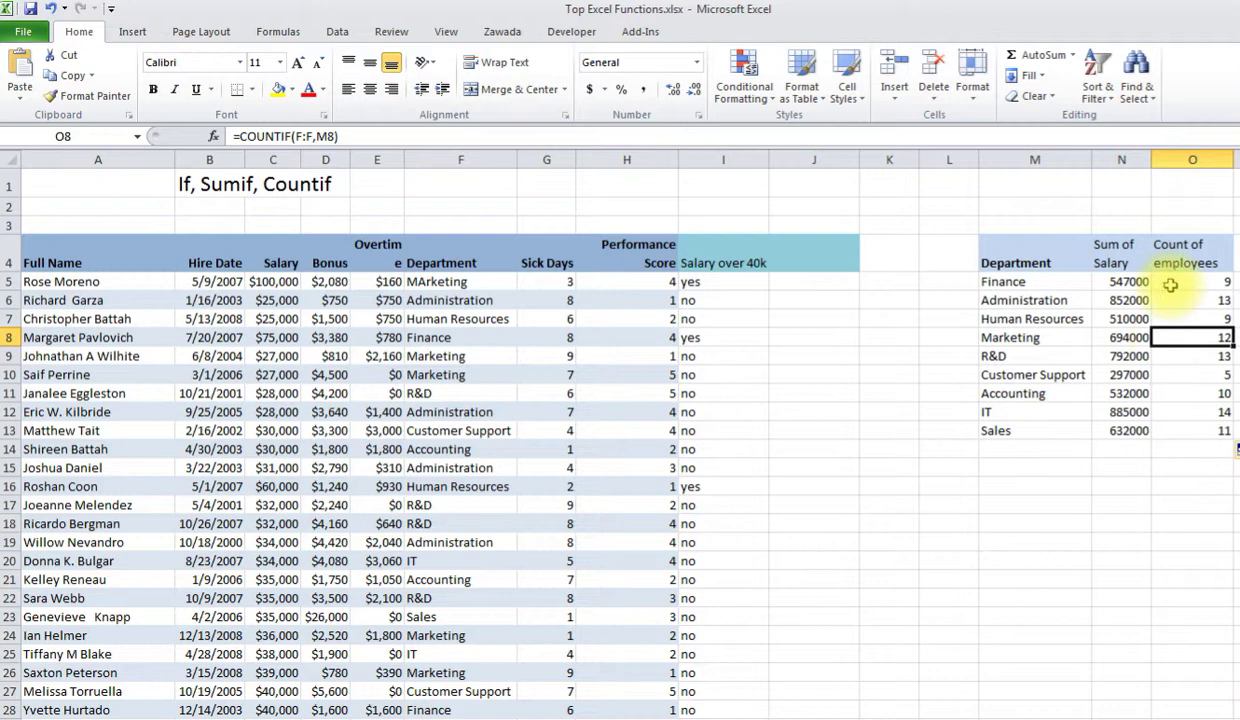
# Step: Change the department of the employee in cell F8 to sales
pyautogui.click(432, 338)
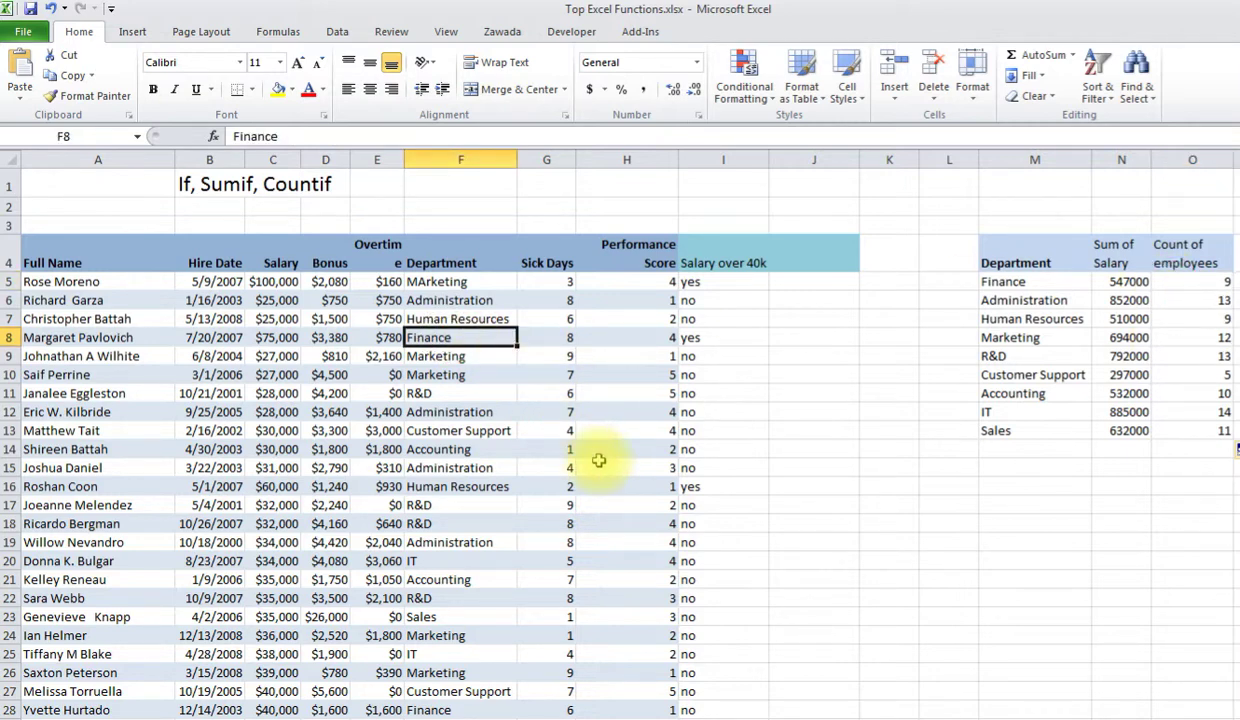
pyautogui.write('sales')
pyautogui.press('Return')
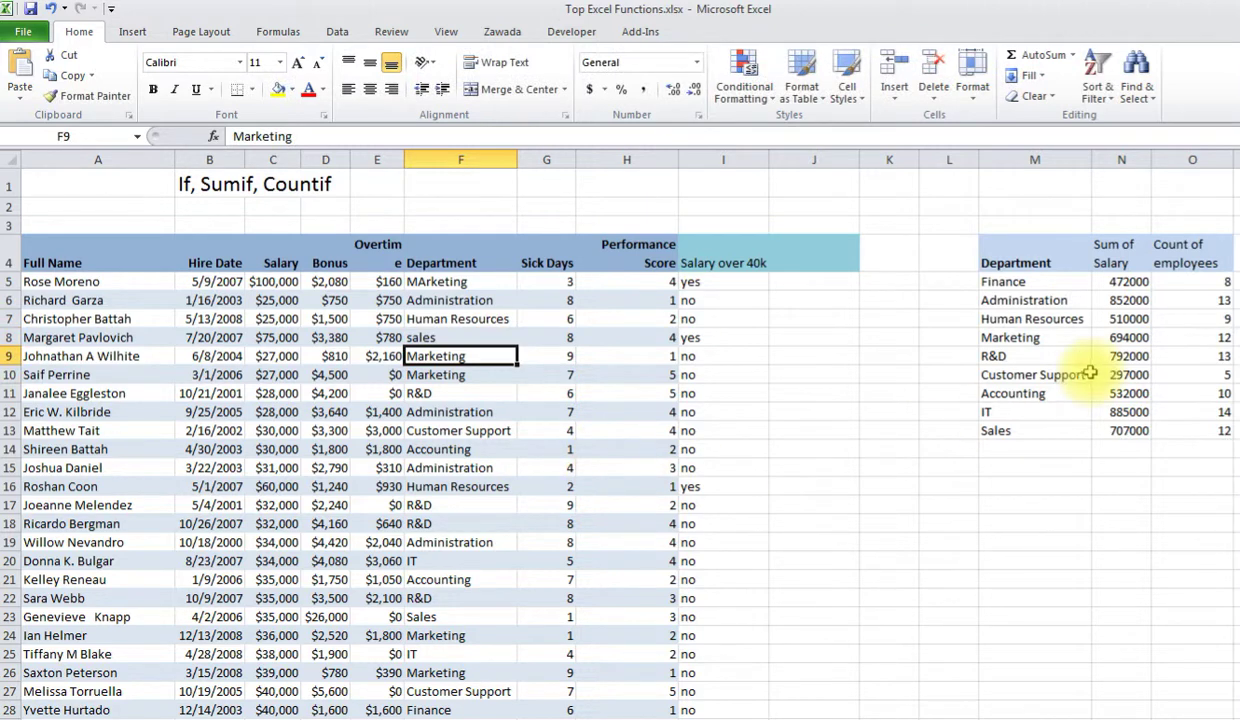
# Step: Check the recalculated salary sums and employee counts across the departments in the summary table
pyautogui.click(1192, 281)
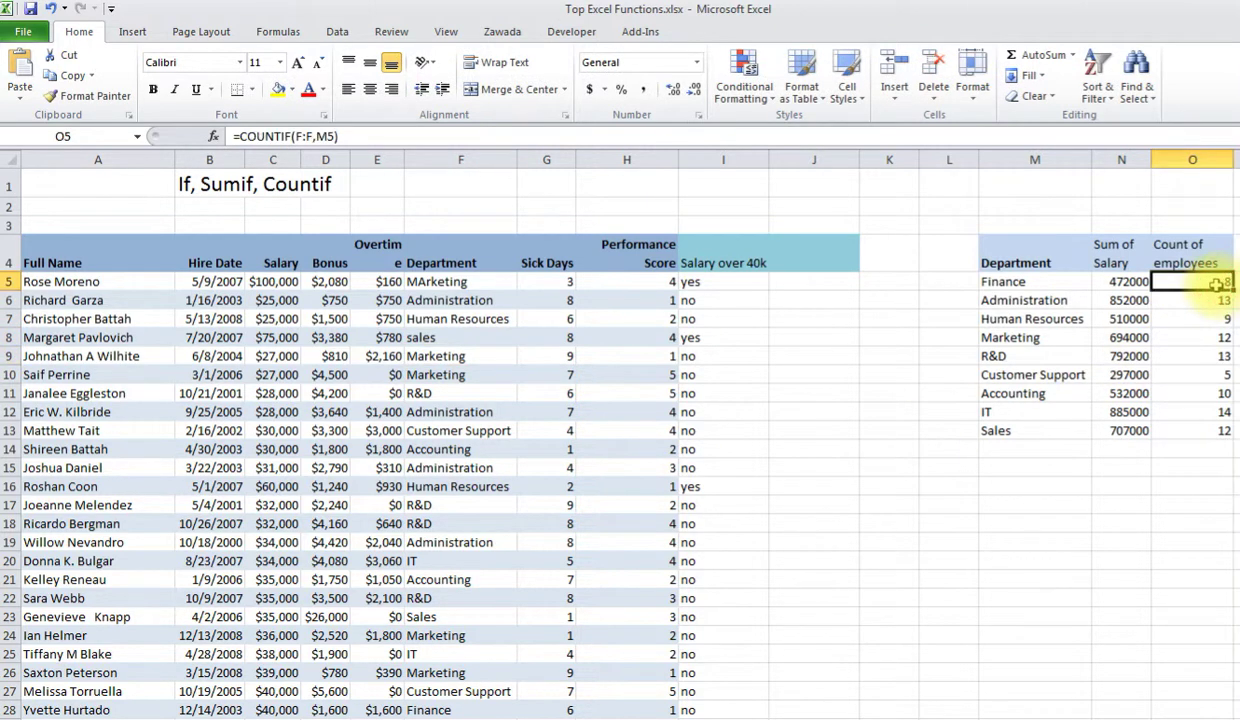
pyautogui.click(1128, 283)
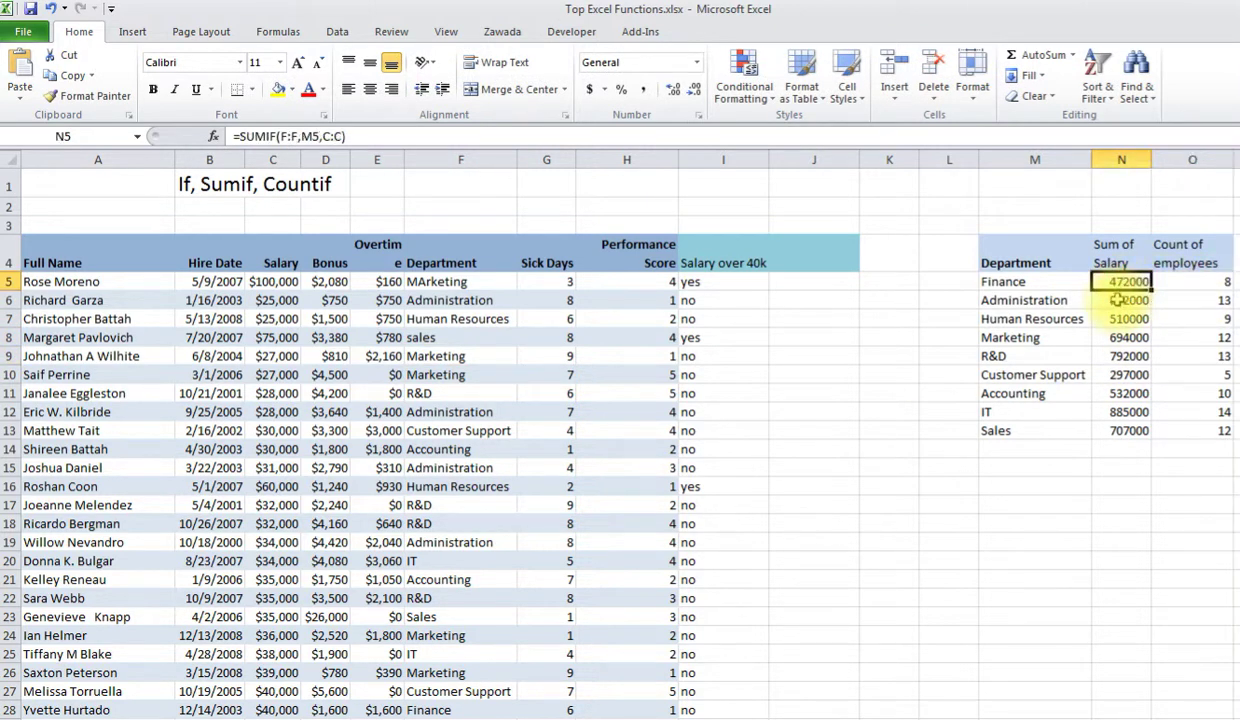
pyautogui.click(1118, 318)
pyautogui.click(1194, 354)
pyautogui.click(1100, 393)
pyautogui.click(1188, 392)
pyautogui.click(1112, 411)
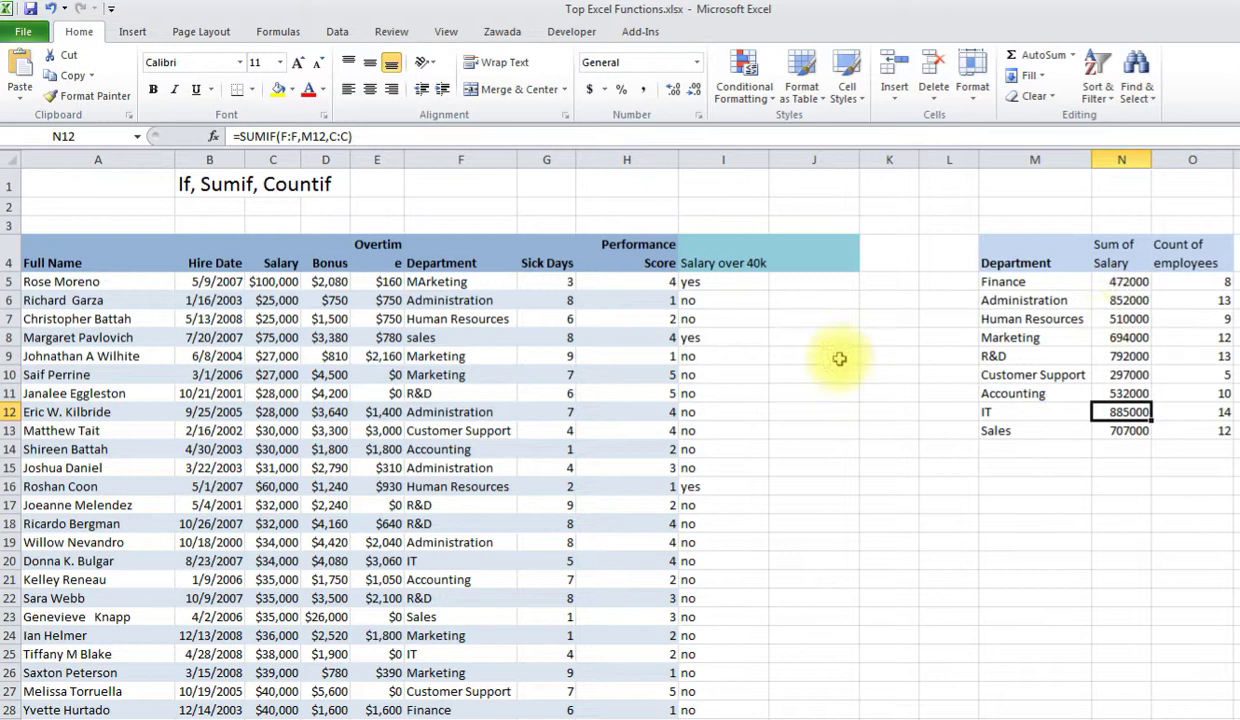